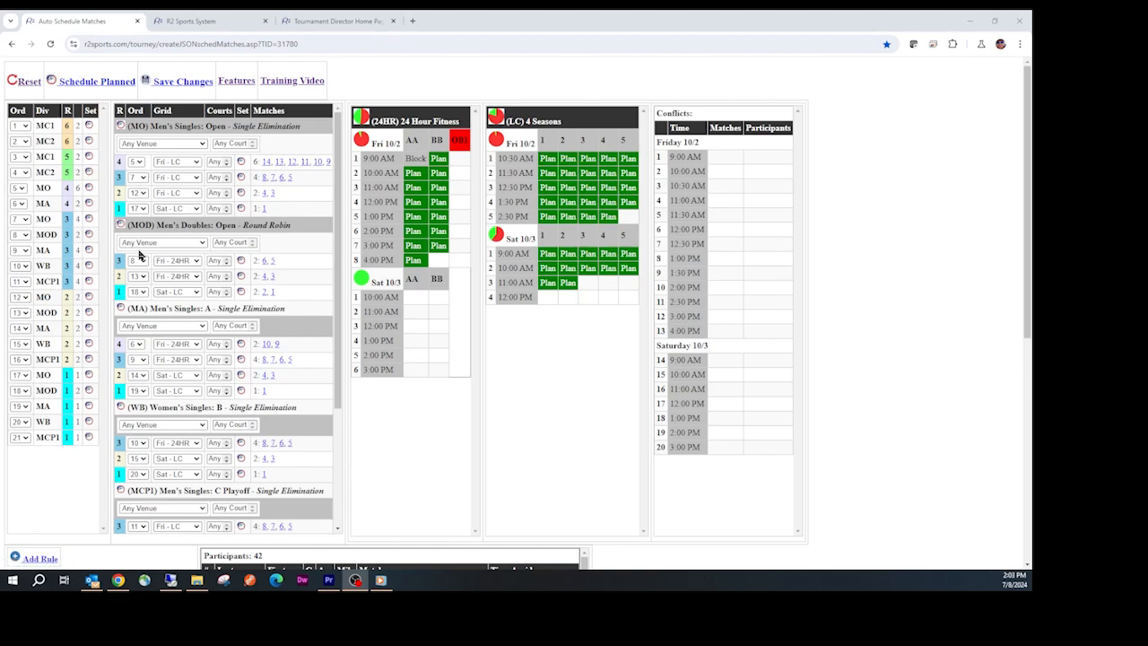
drag(1028, 194, 1029, 125)
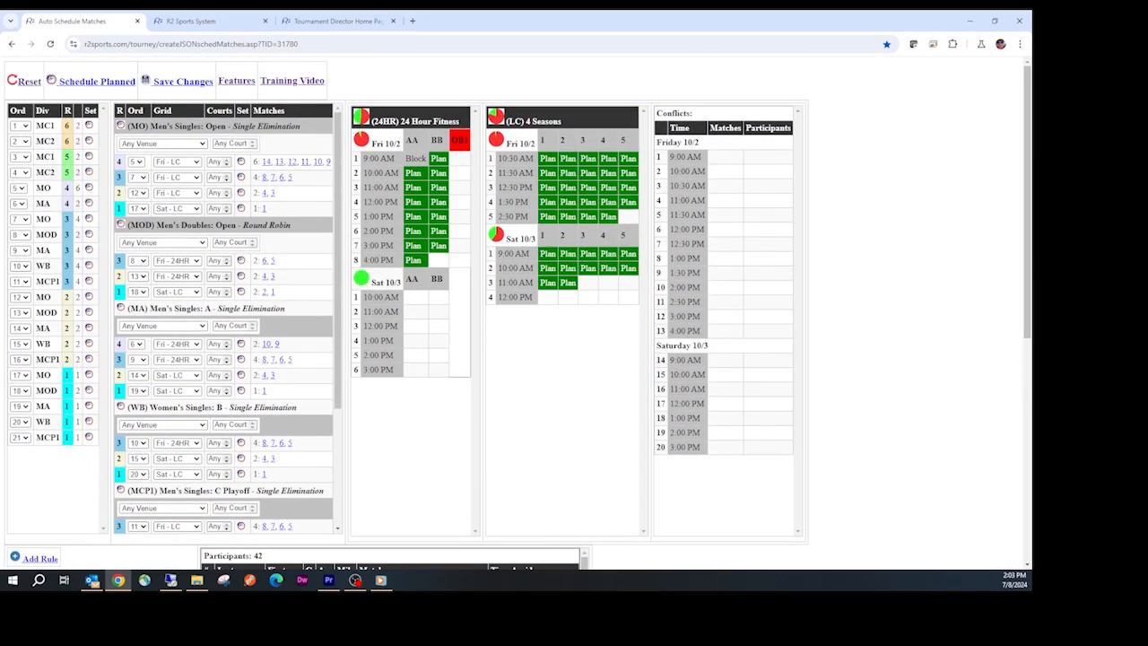
key(alt+Tab)
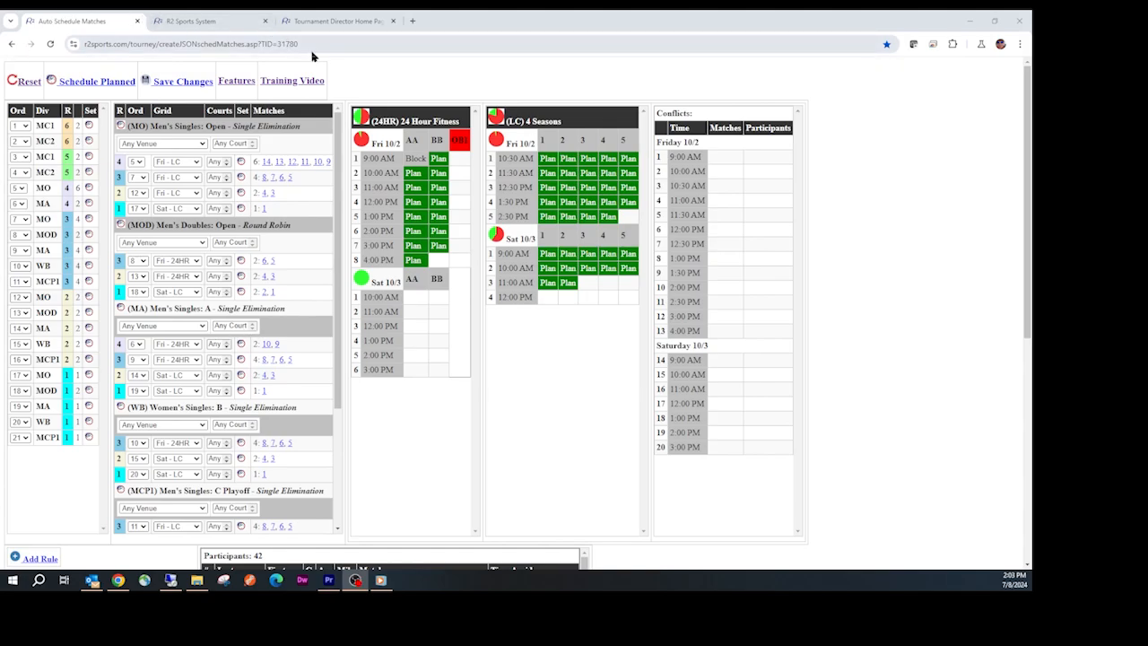
click(87, 82)
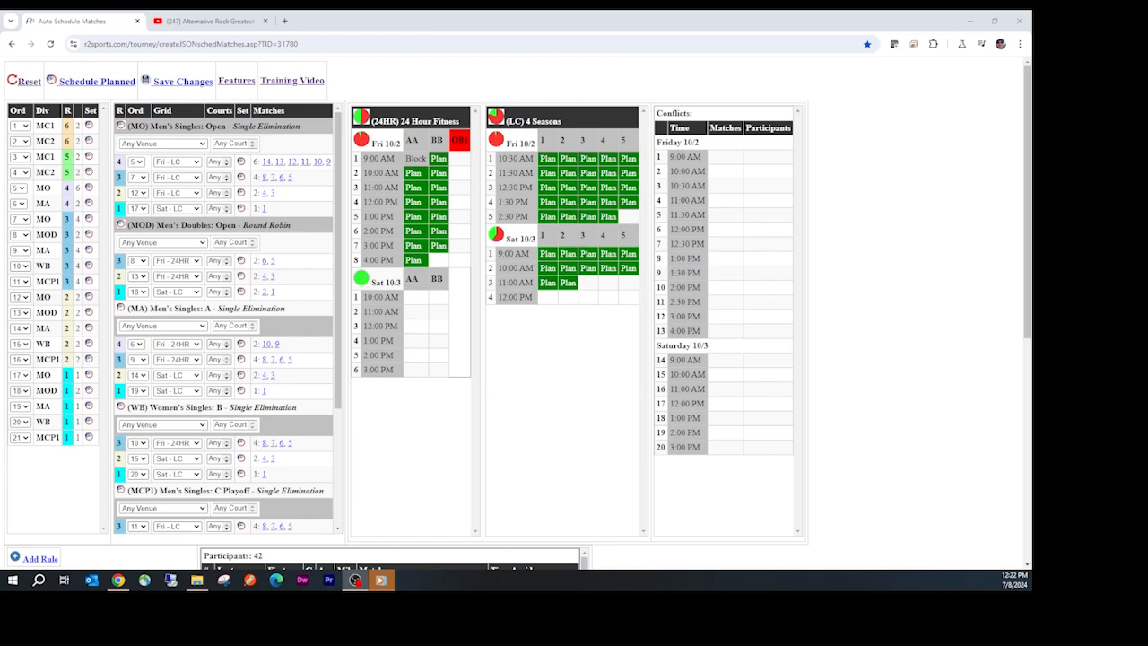
Step: Start a new Gender Time Avoidance rule for Female participants on Friday 10/2/2020
drag(1031, 161, 1032, 404)
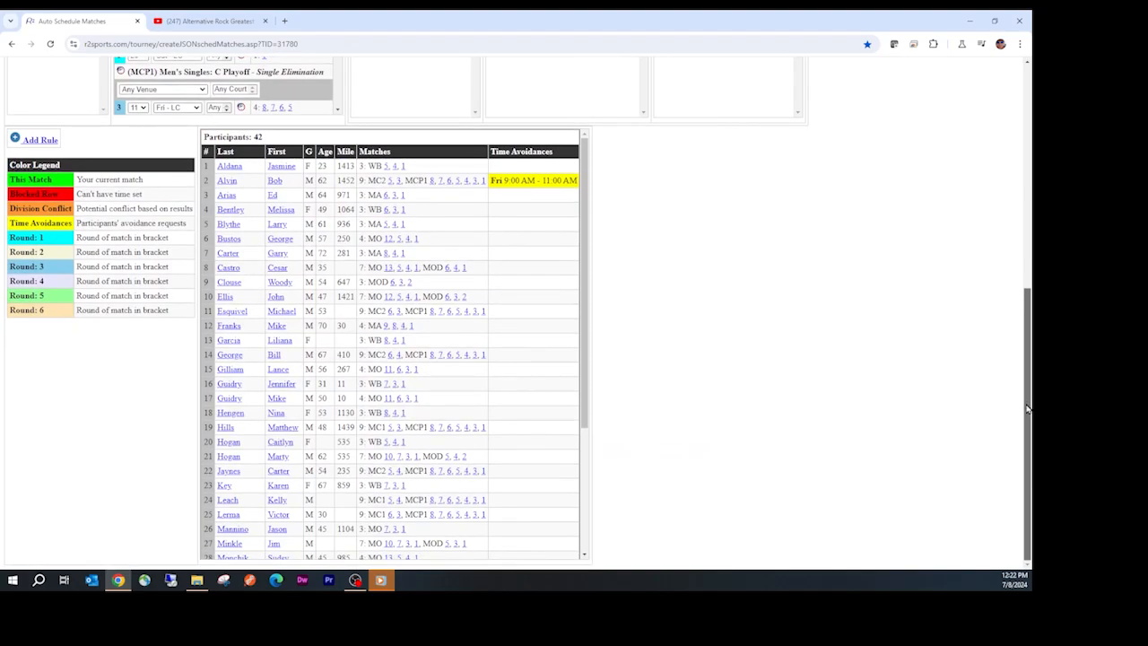
click(40, 141)
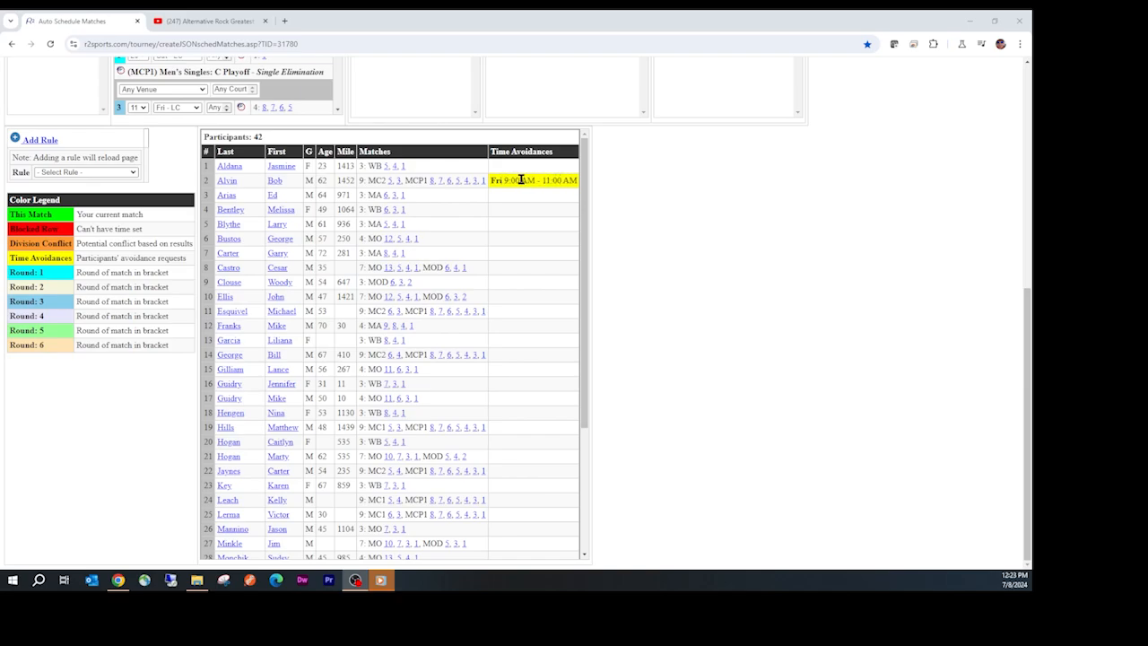
click(68, 173)
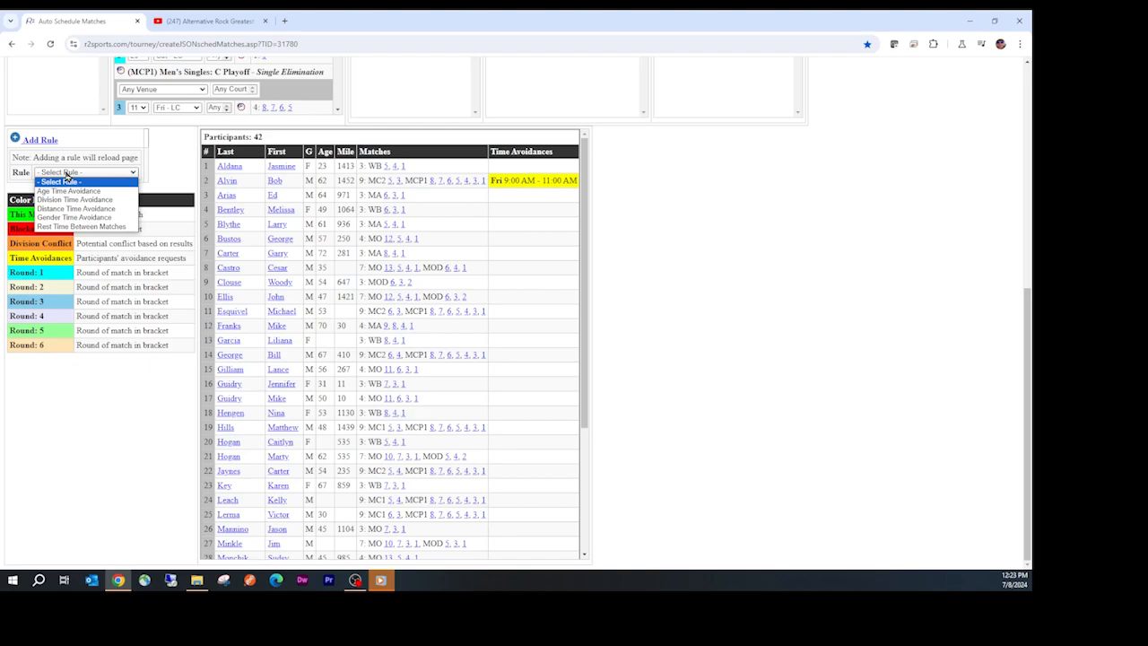
click(57, 217)
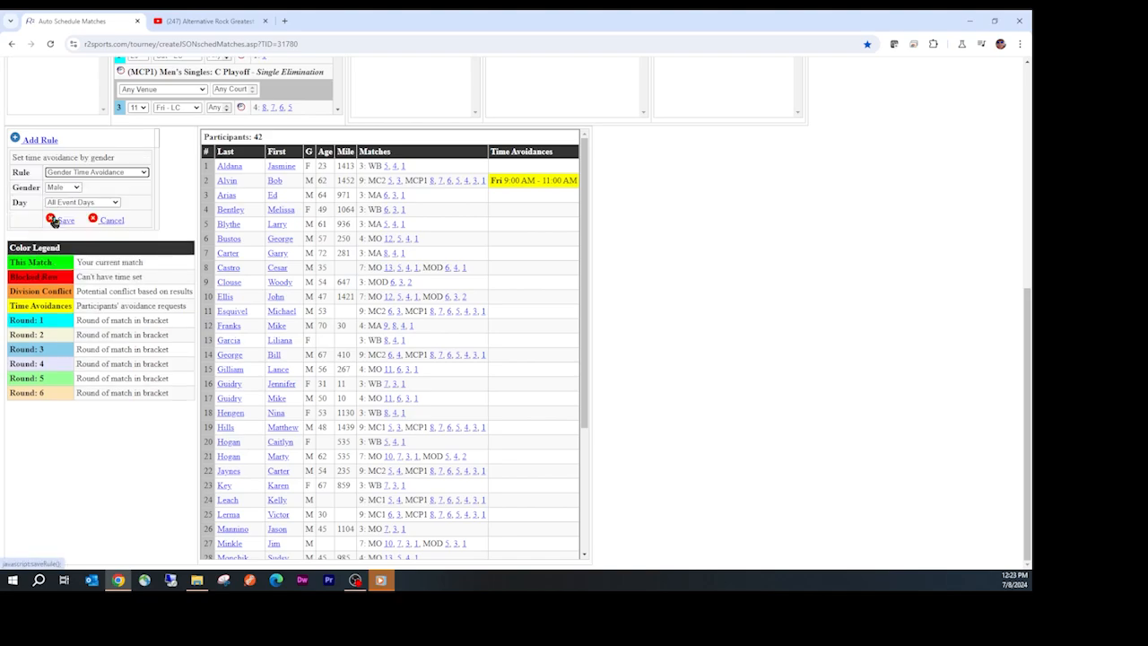
click(61, 189)
click(65, 208)
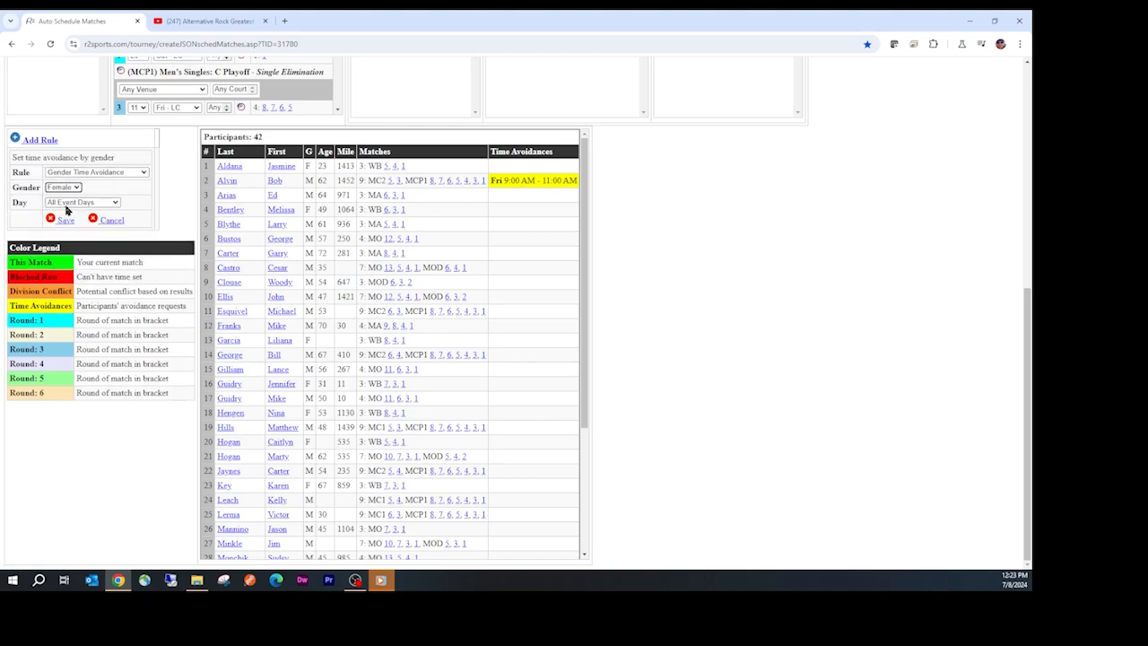
click(67, 204)
click(75, 221)
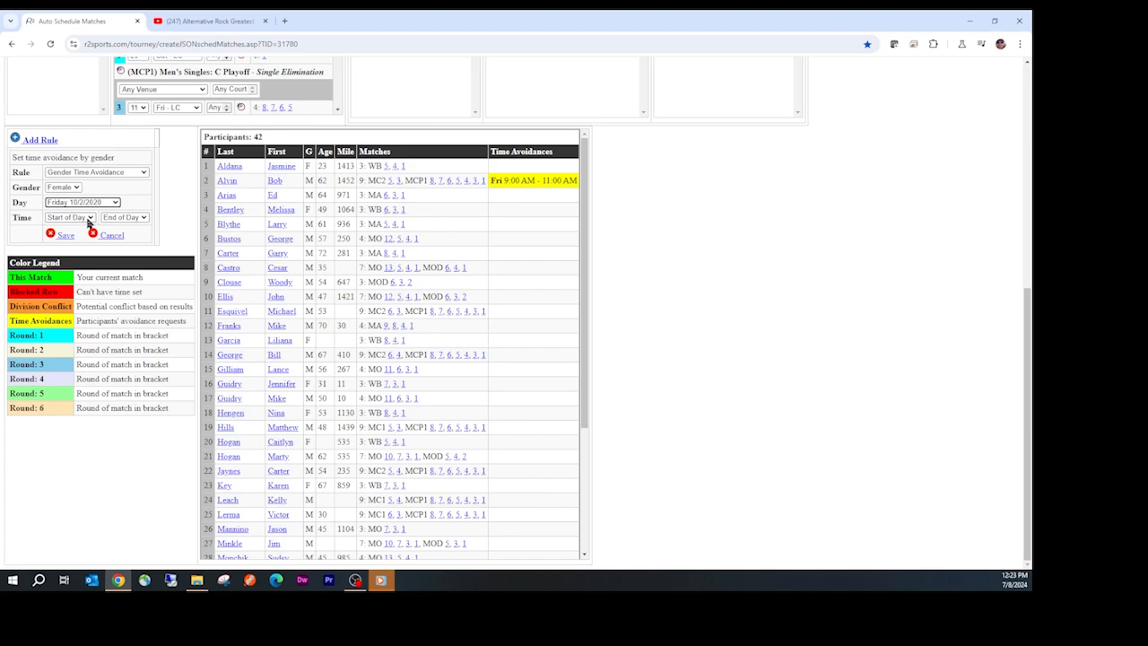
Step: Set the rule's avoided time from Start of Day to 10:30 AM and save the rule
click(88, 219)
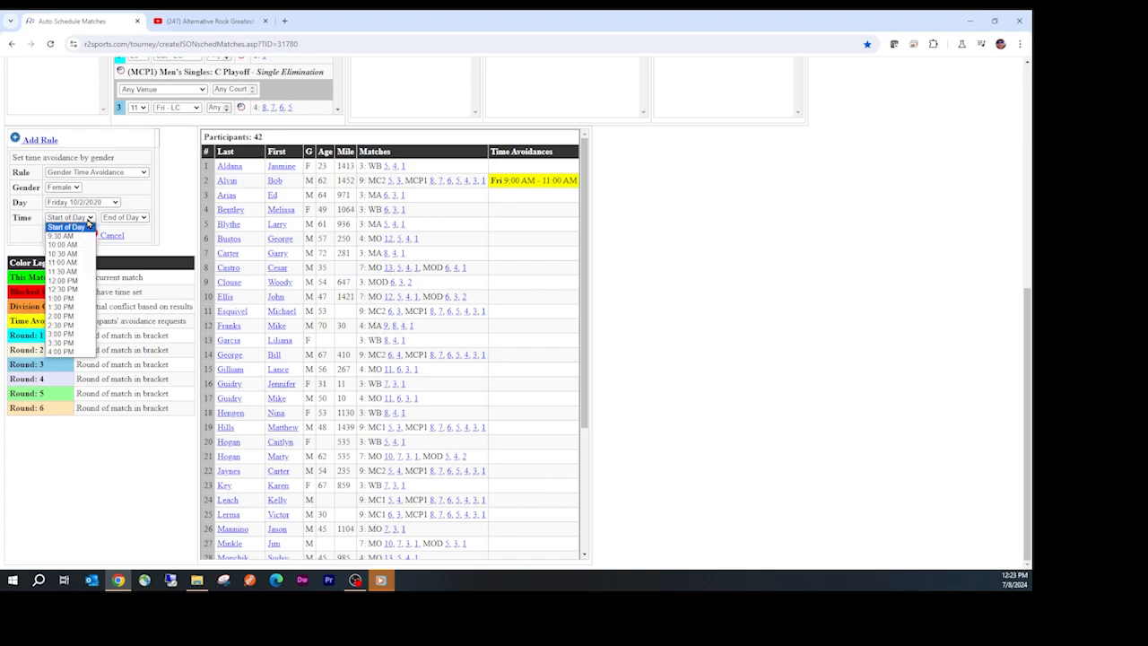
click(65, 227)
click(124, 217)
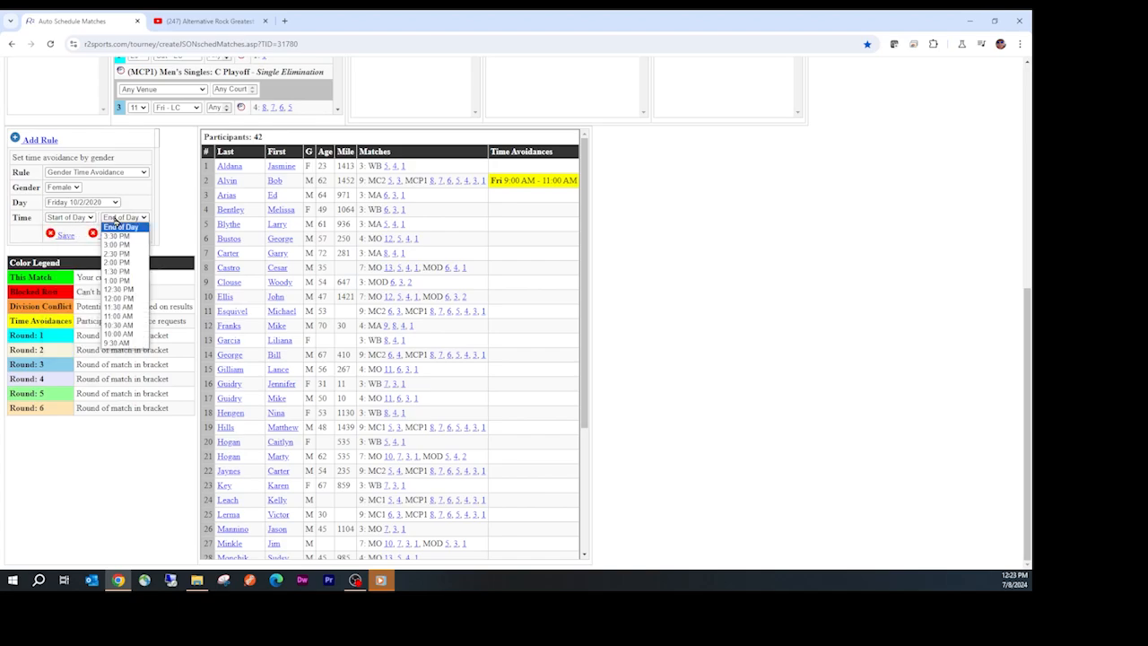
click(125, 324)
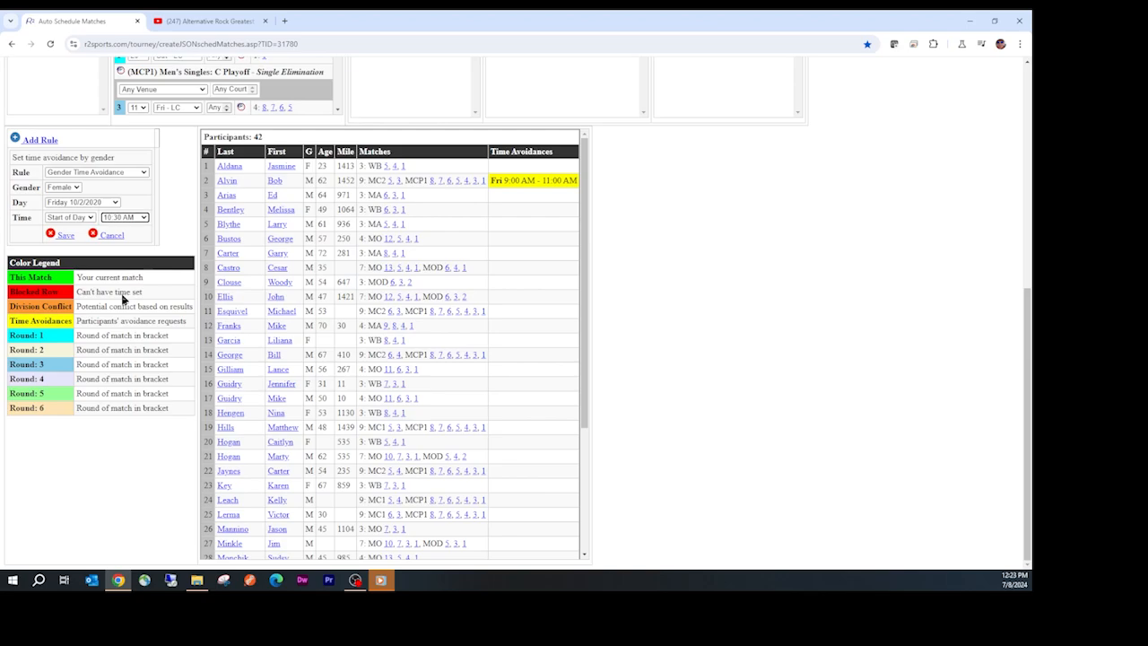
click(63, 237)
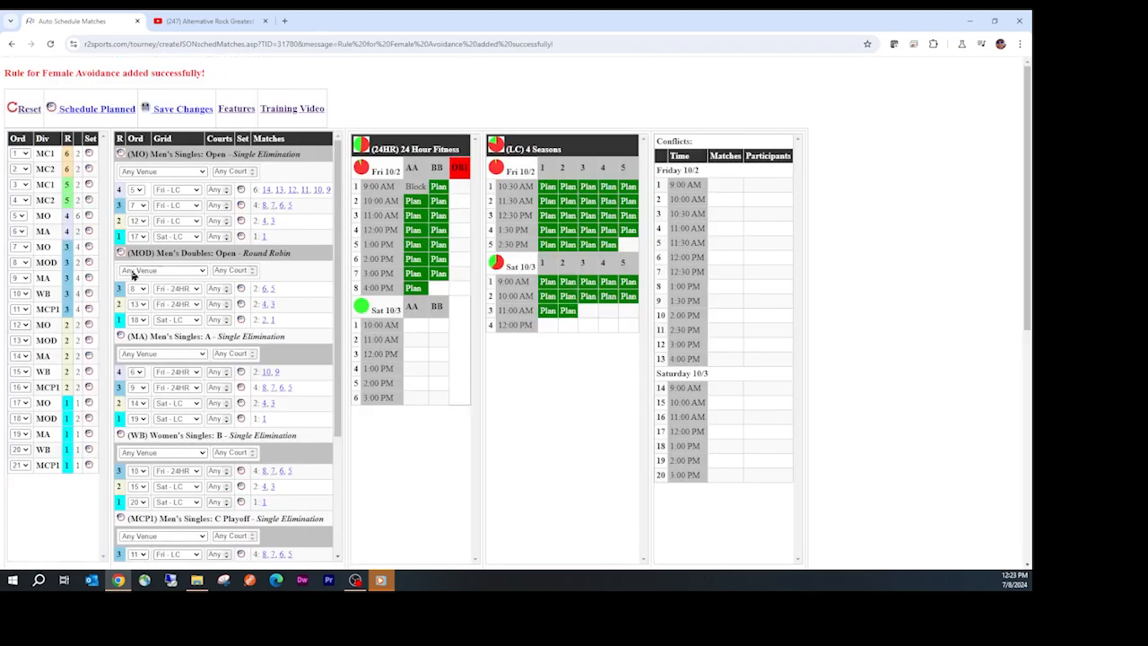
Step: Schedule Women's Singles B match WB8 for Friday 11:00 AM at 24 Hour Fitness, trying court BB before returning it to AA
scroll(397, 356, down, 4)
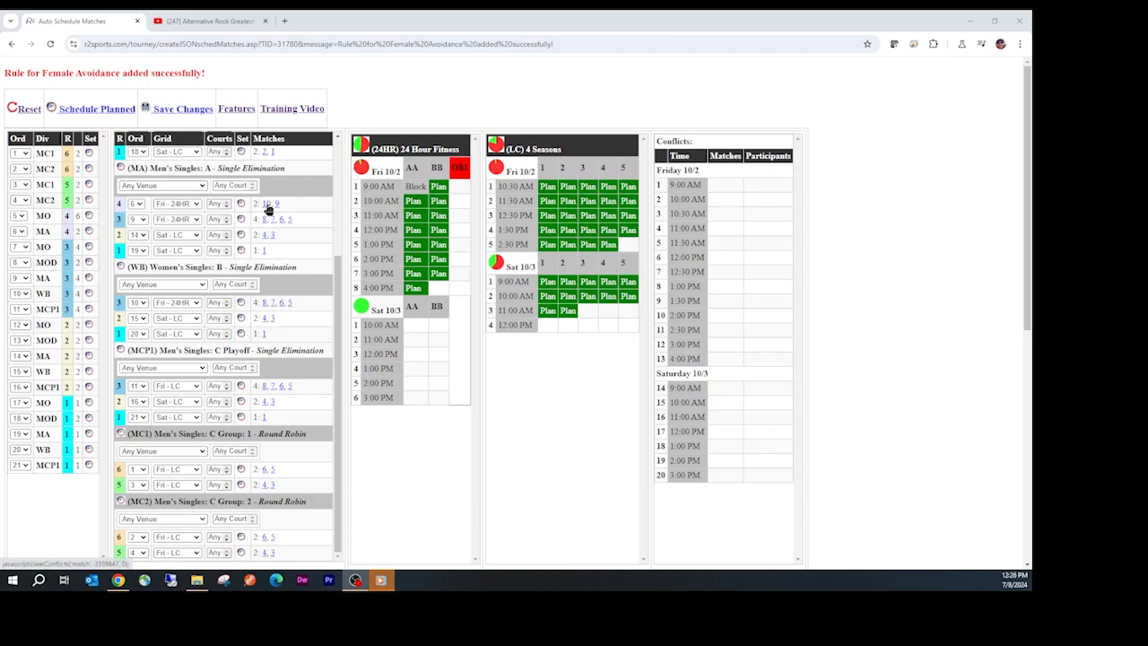
drag(1027, 213, 1031, 282)
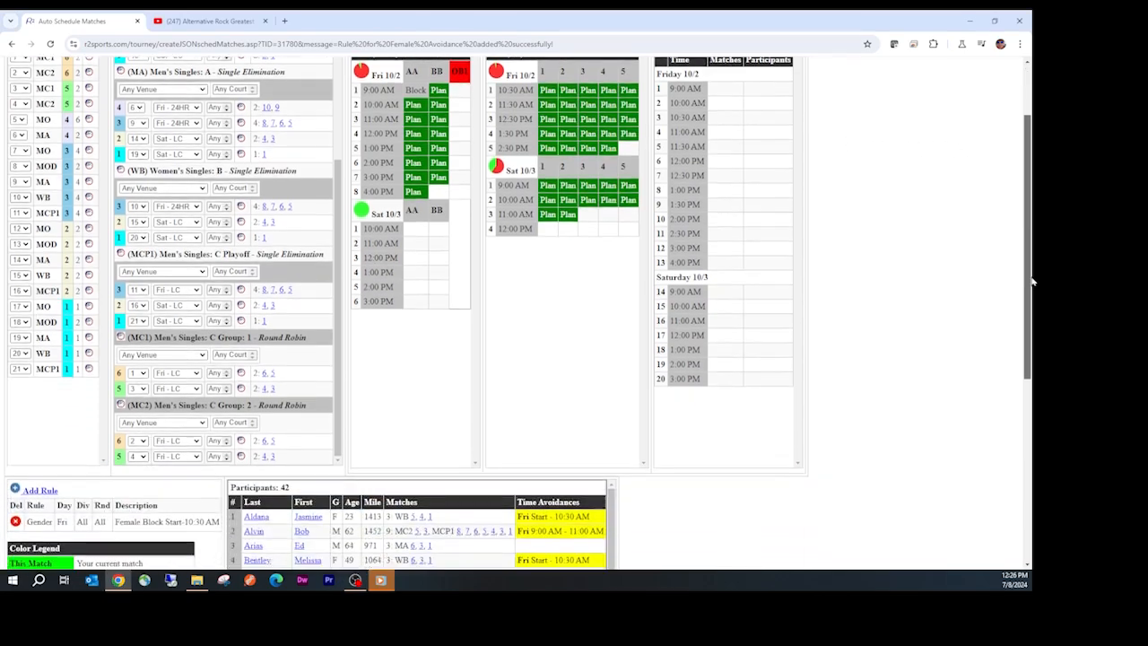
scroll(1032, 282, down, 4)
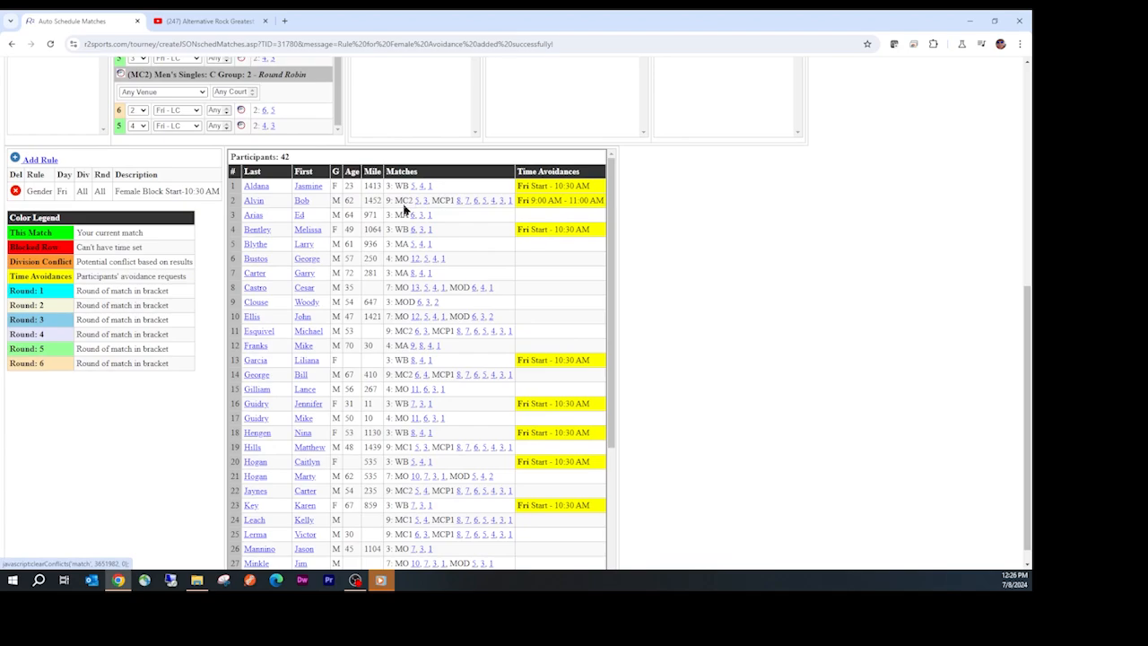
scroll(399, 210, up, 5)
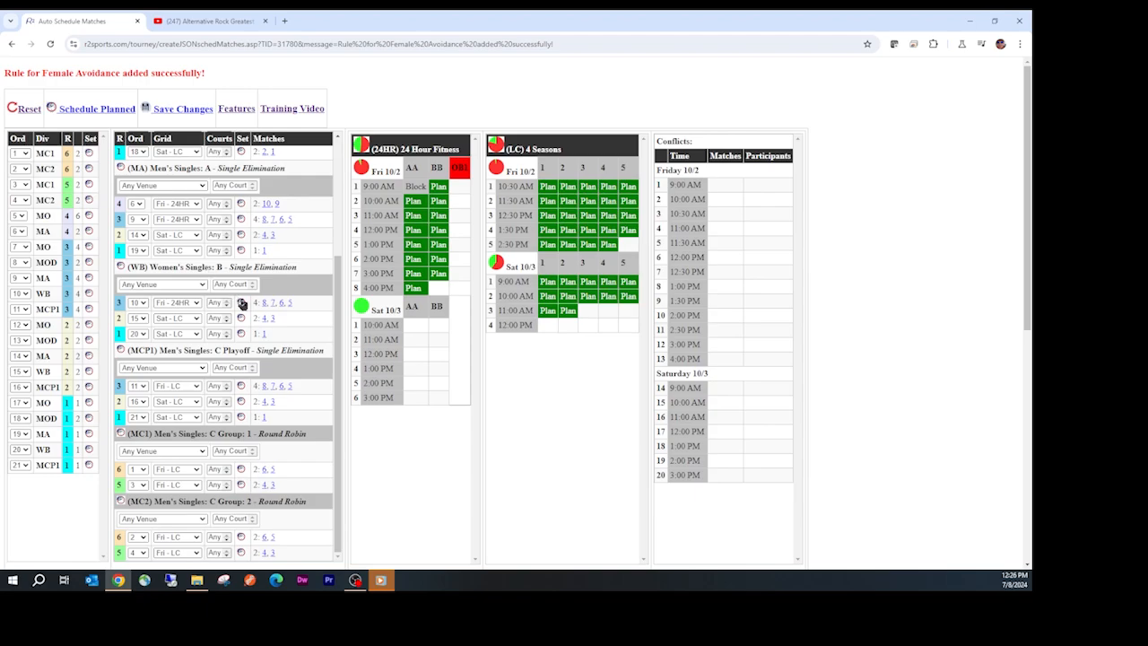
click(264, 305)
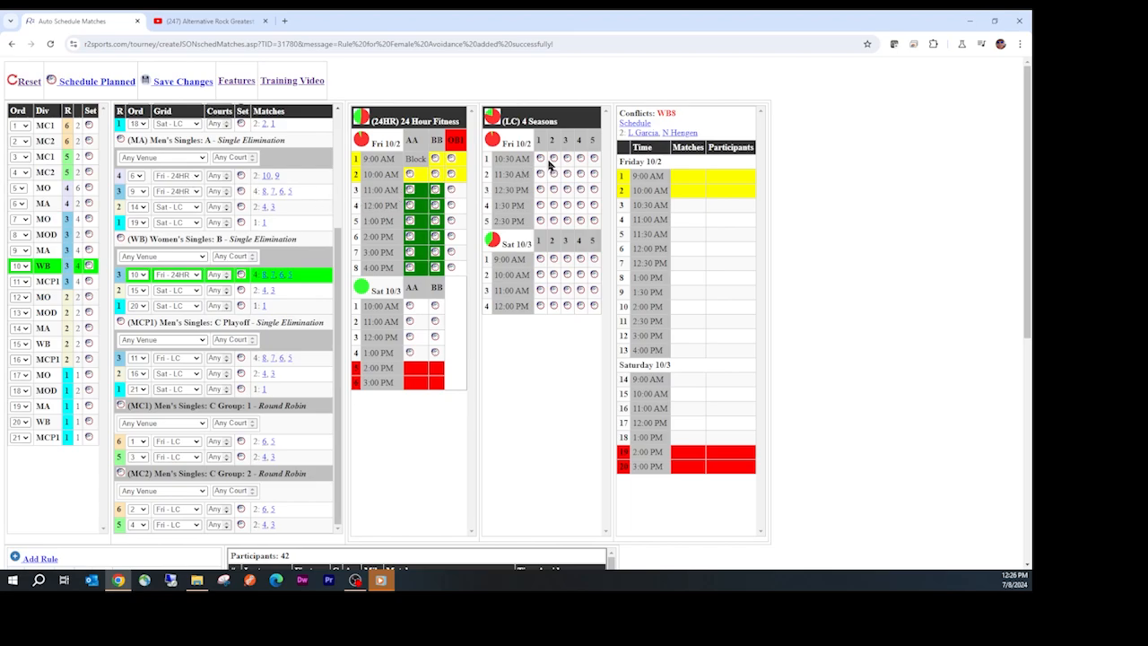
click(410, 190)
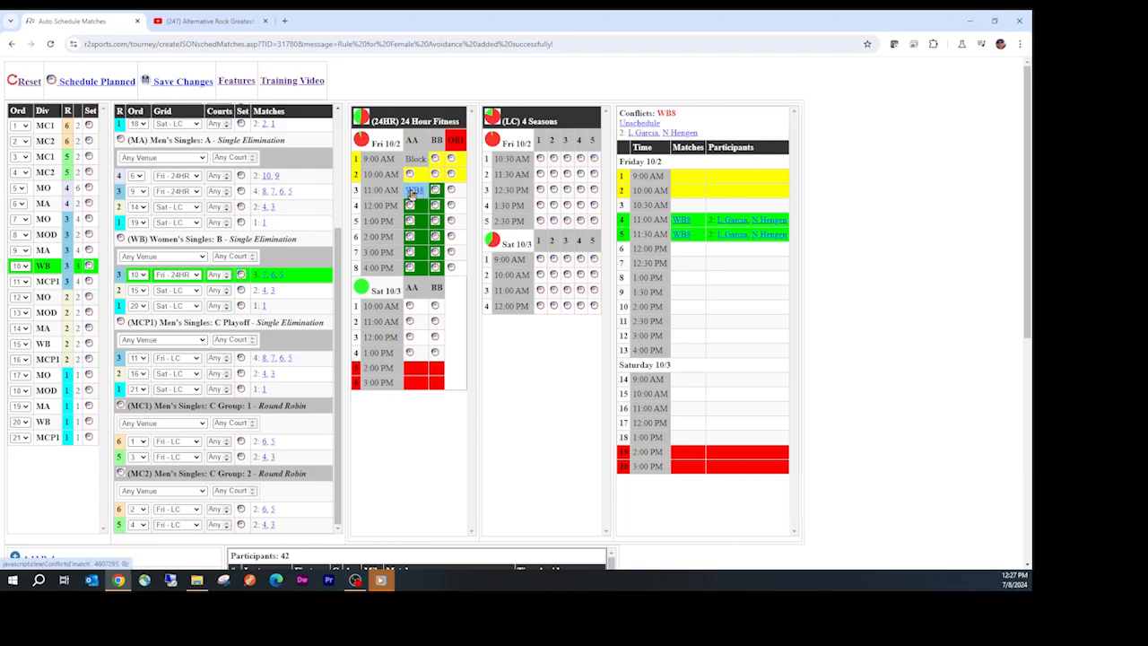
click(436, 191)
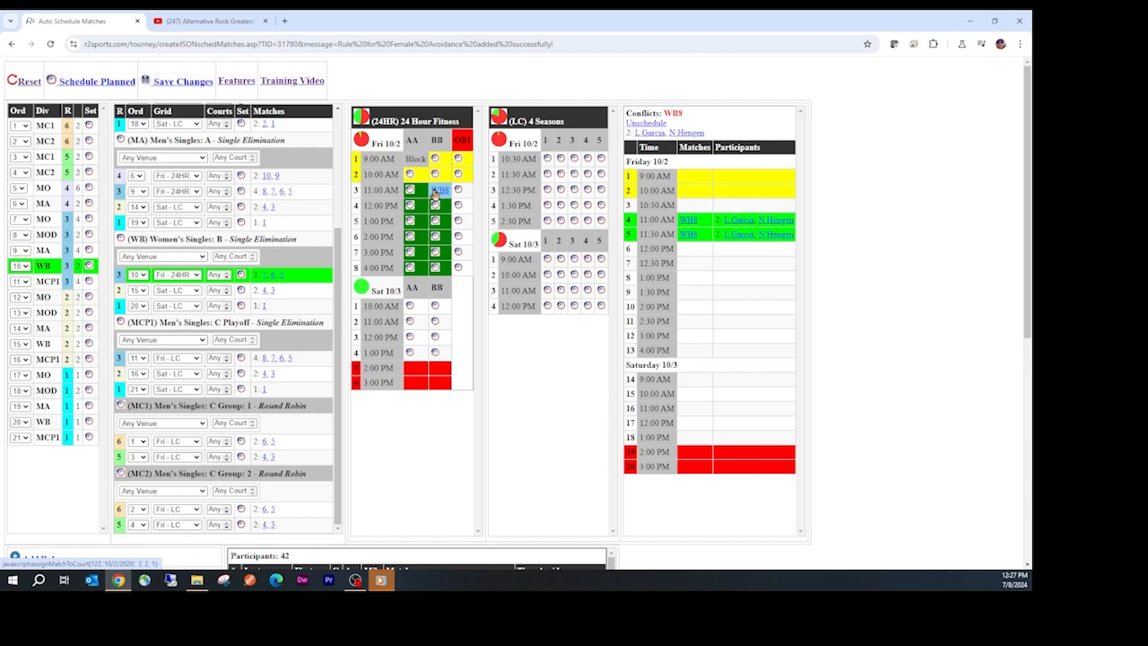
click(410, 190)
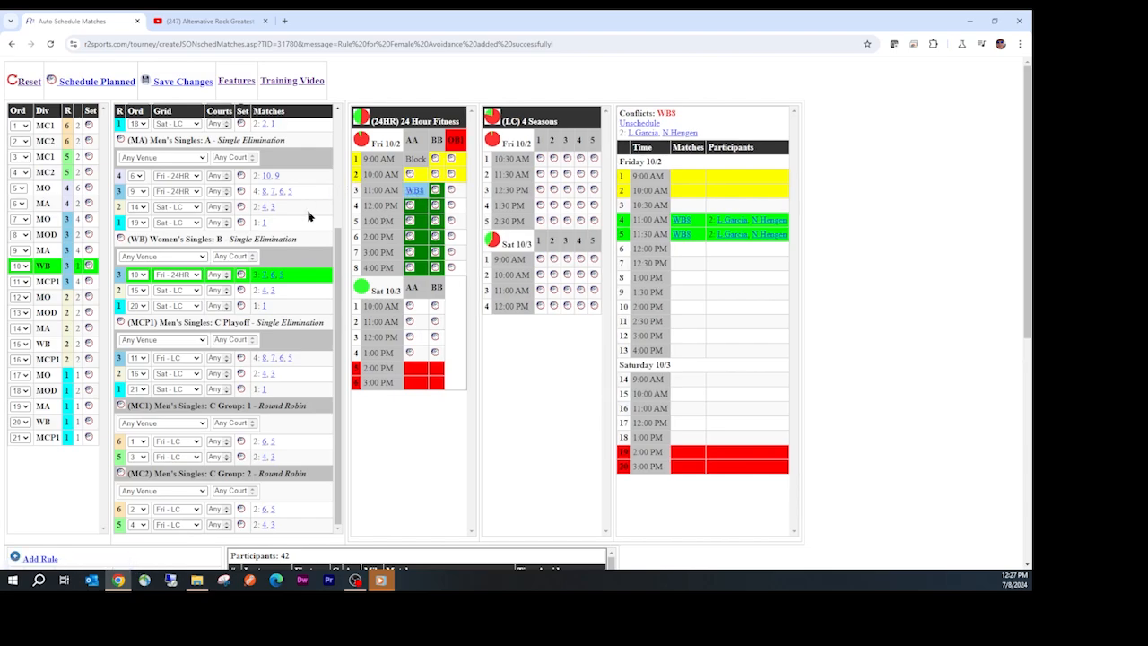
Step: Schedule WB7 on court BB at 11:00 AM and WB6 on court AA at 12:00 PM, Friday at 24 Hour Fitness
click(264, 278)
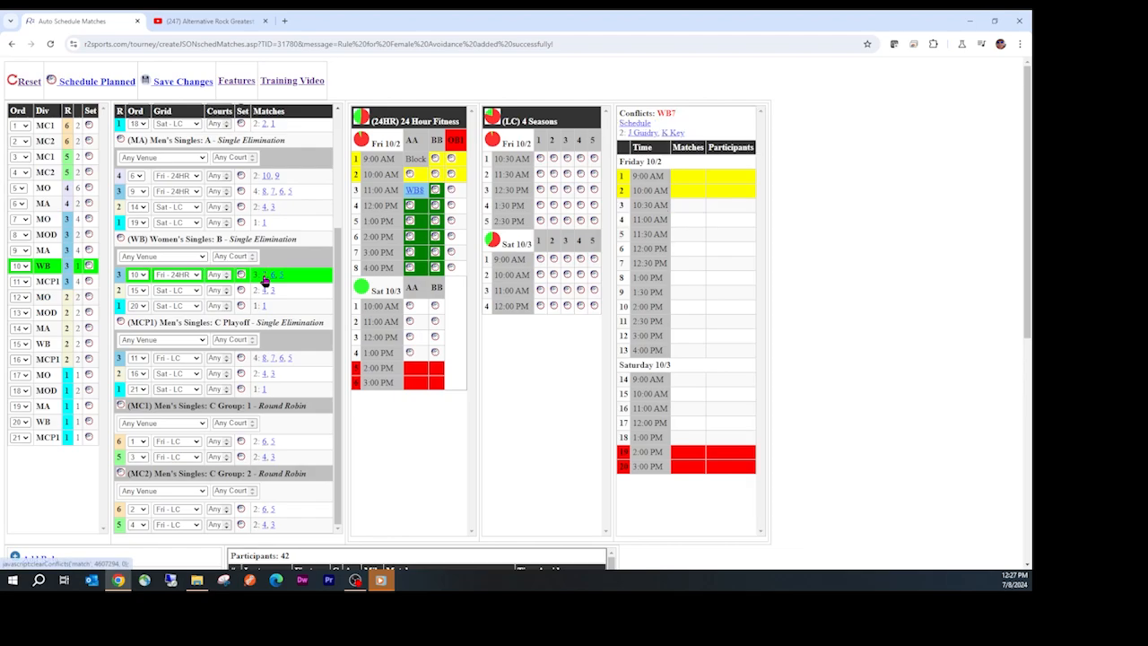
click(434, 191)
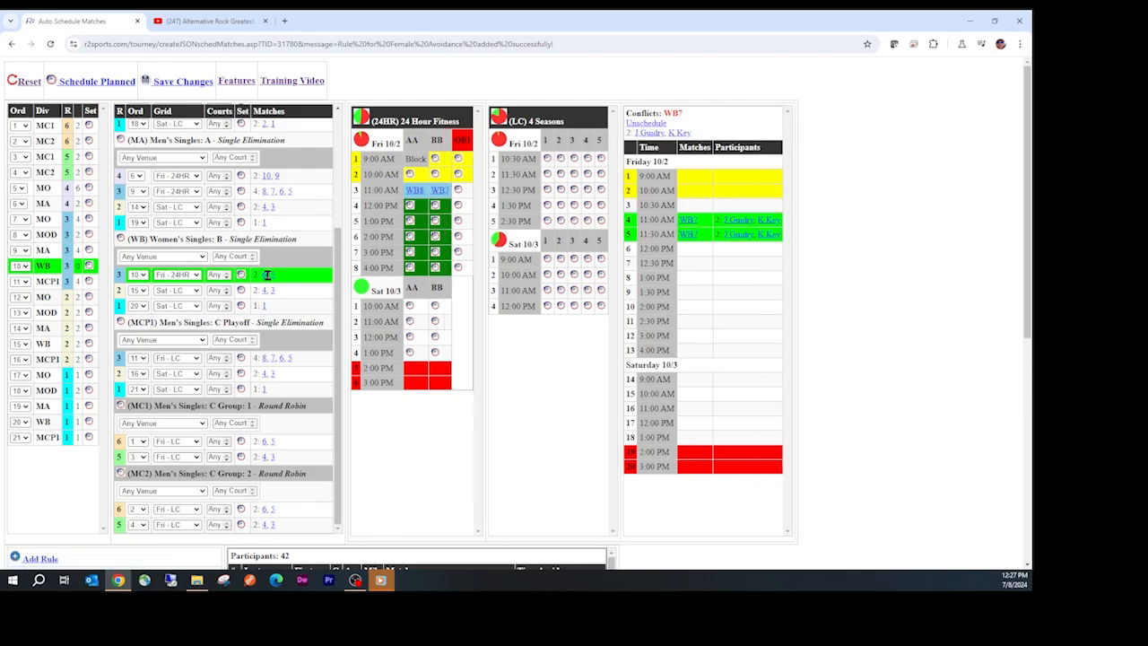
click(267, 275)
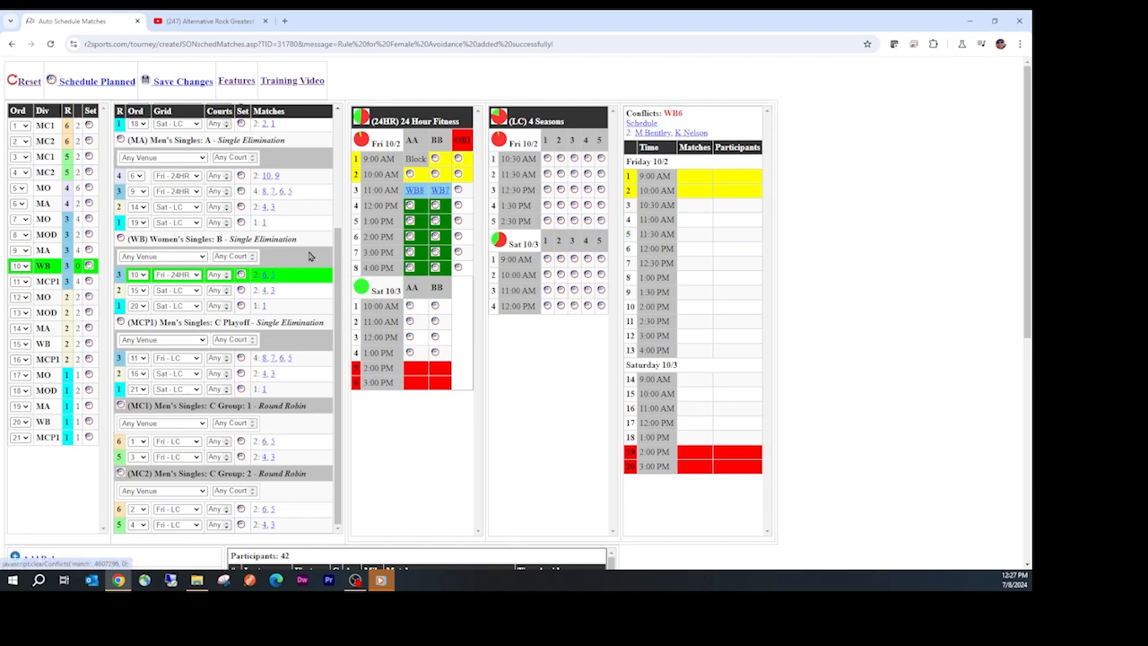
click(457, 192)
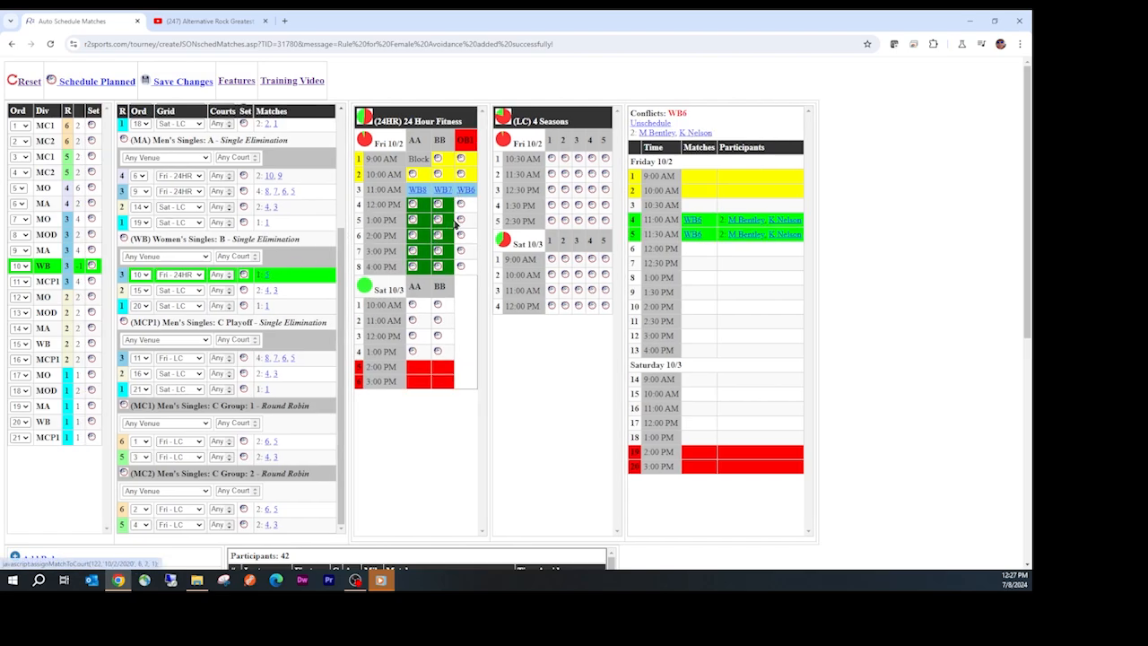
click(412, 205)
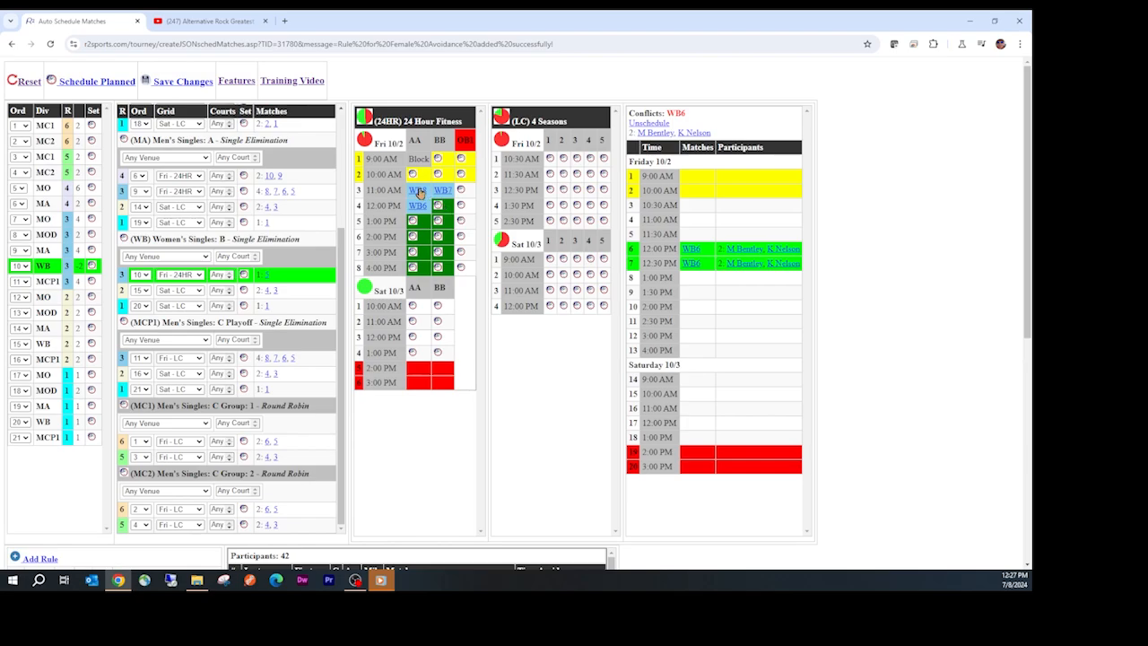
Step: Move WB8 to 1:00 PM and WB7 to 10:00 AM on Friday, both on court AA at 24 Hour Fitness
click(422, 193)
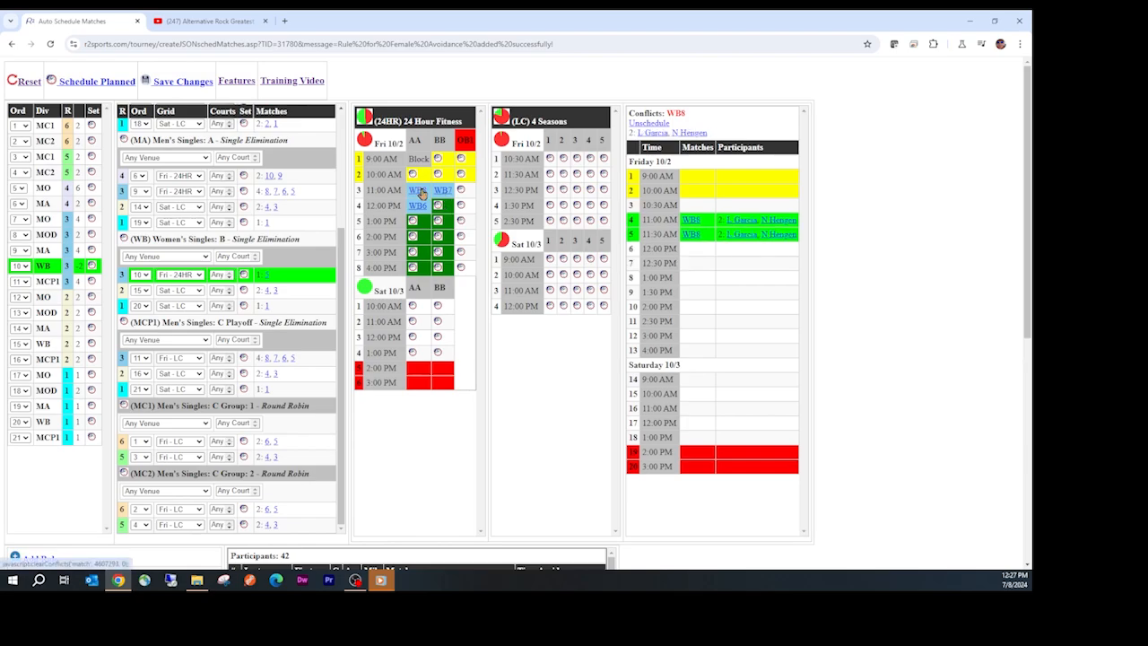
click(412, 221)
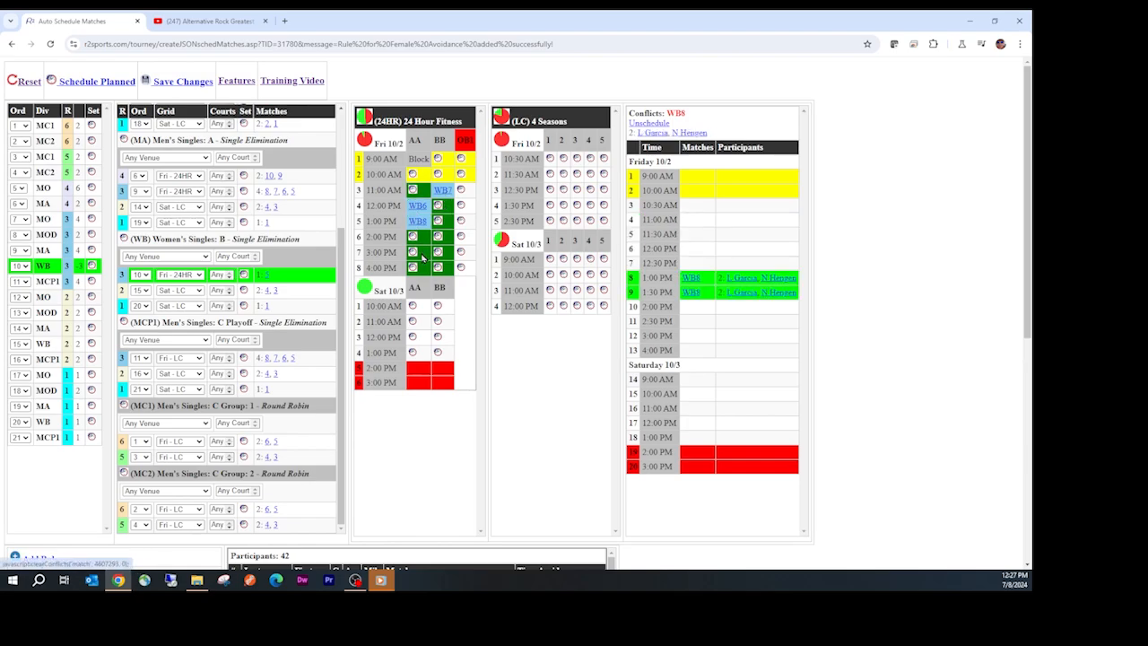
click(442, 191)
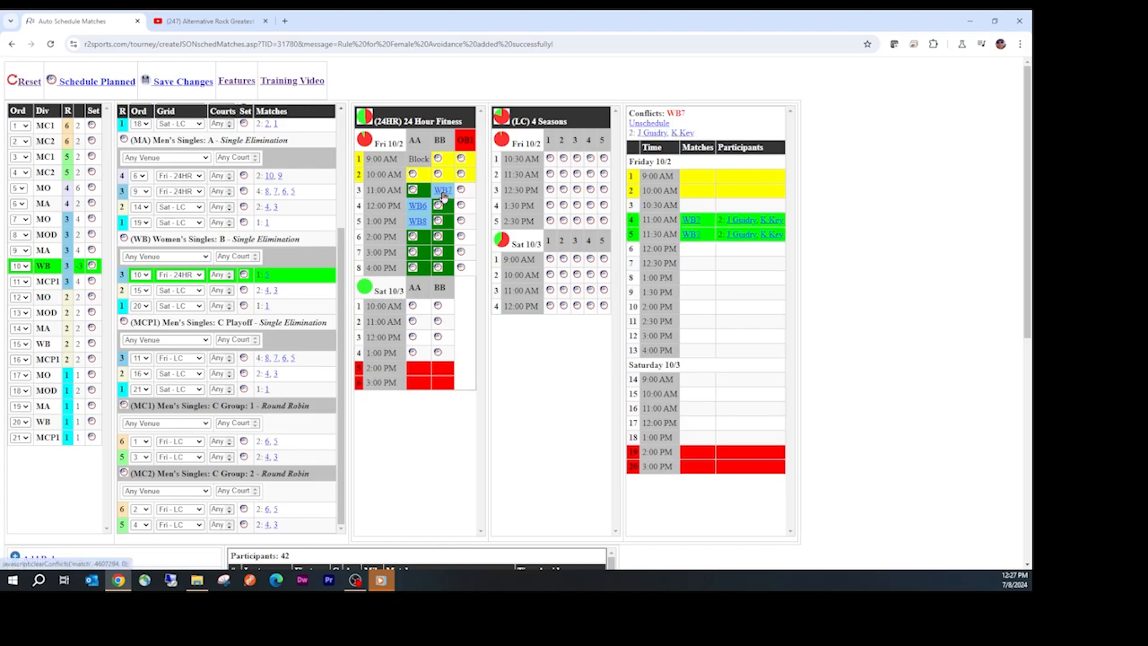
click(413, 176)
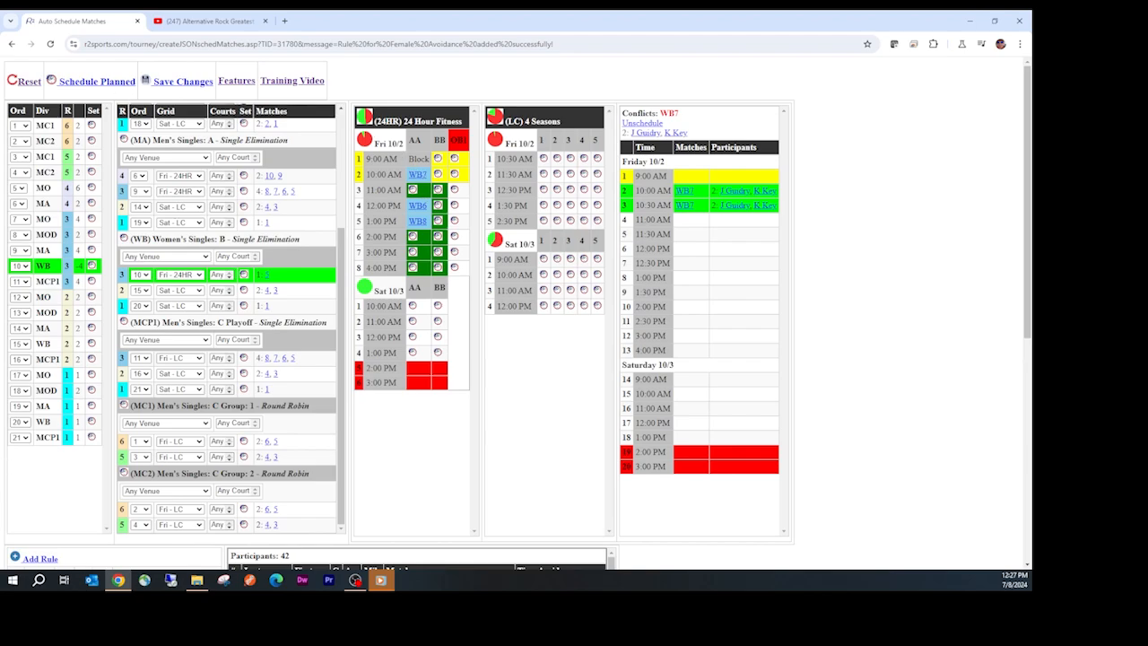
Step: Reset the scheduling page to discard the manually placed Women's Singles B matches
click(25, 82)
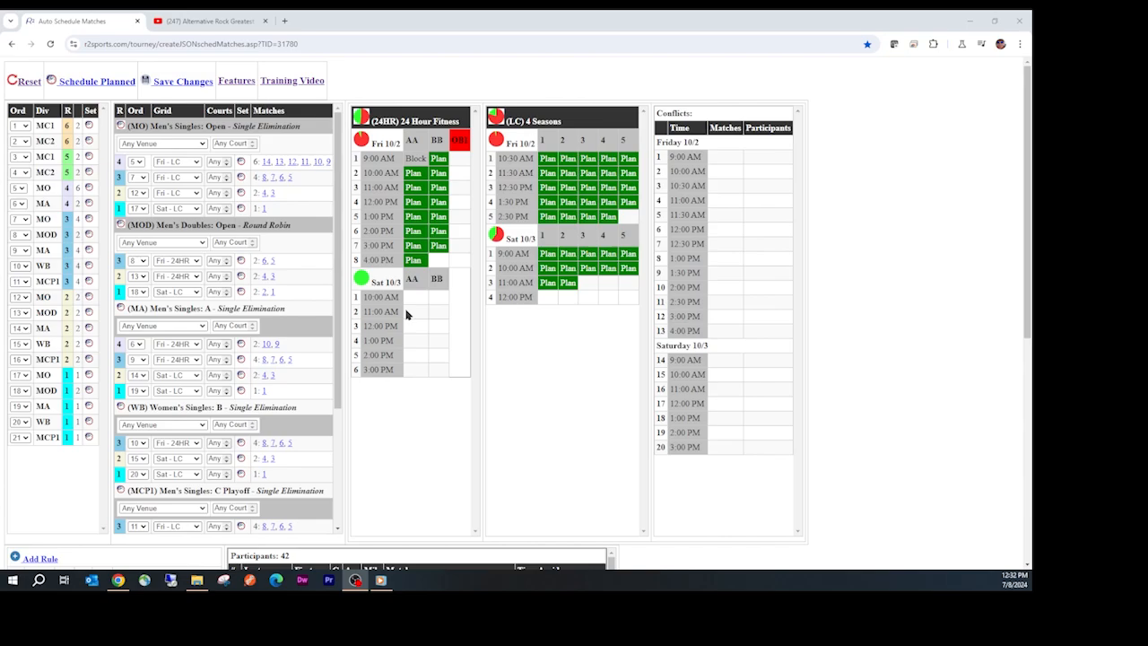
Step: Set the grid of rounds 2 and 1 in Men's Singles: Open to Sat - 24HR
click(179, 195)
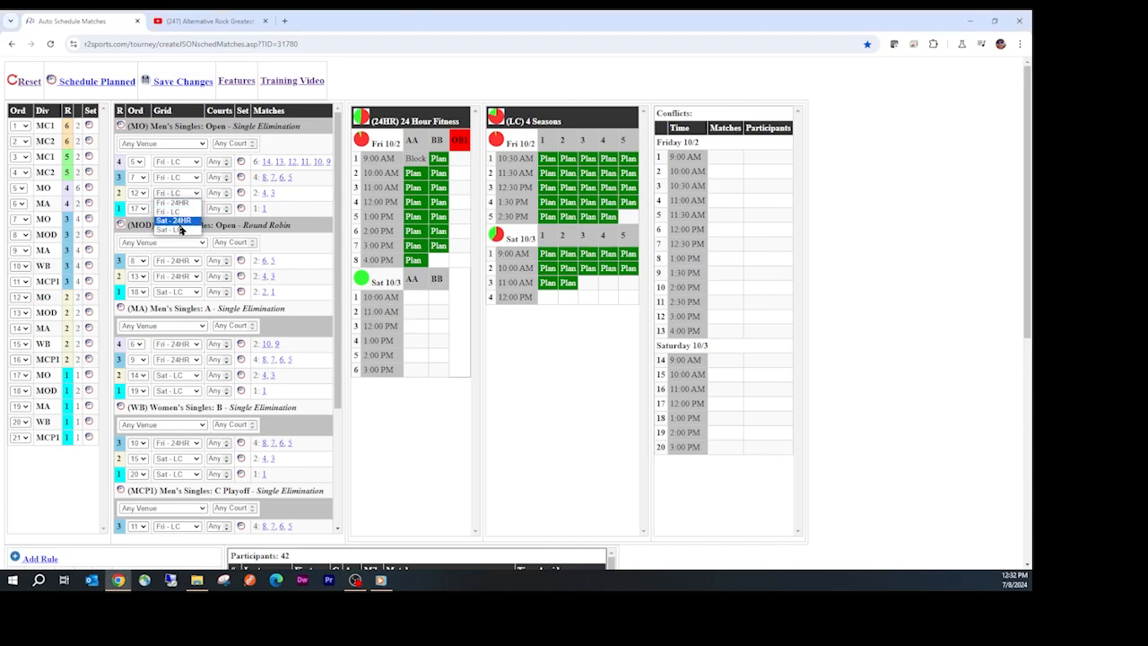
click(179, 220)
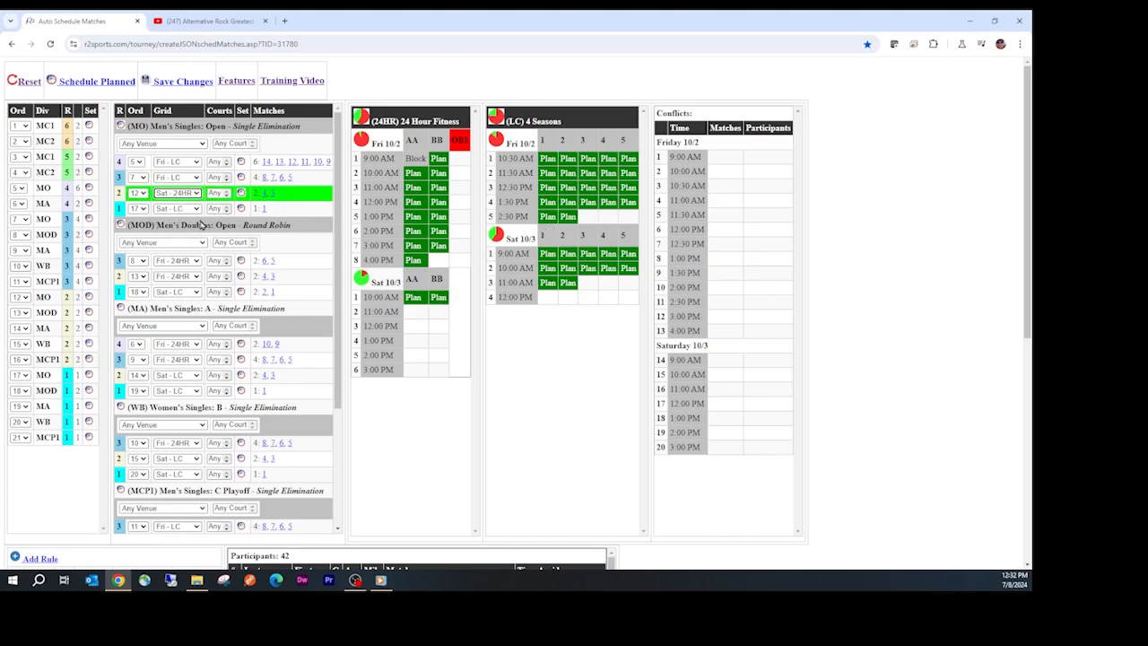
click(178, 208)
click(179, 239)
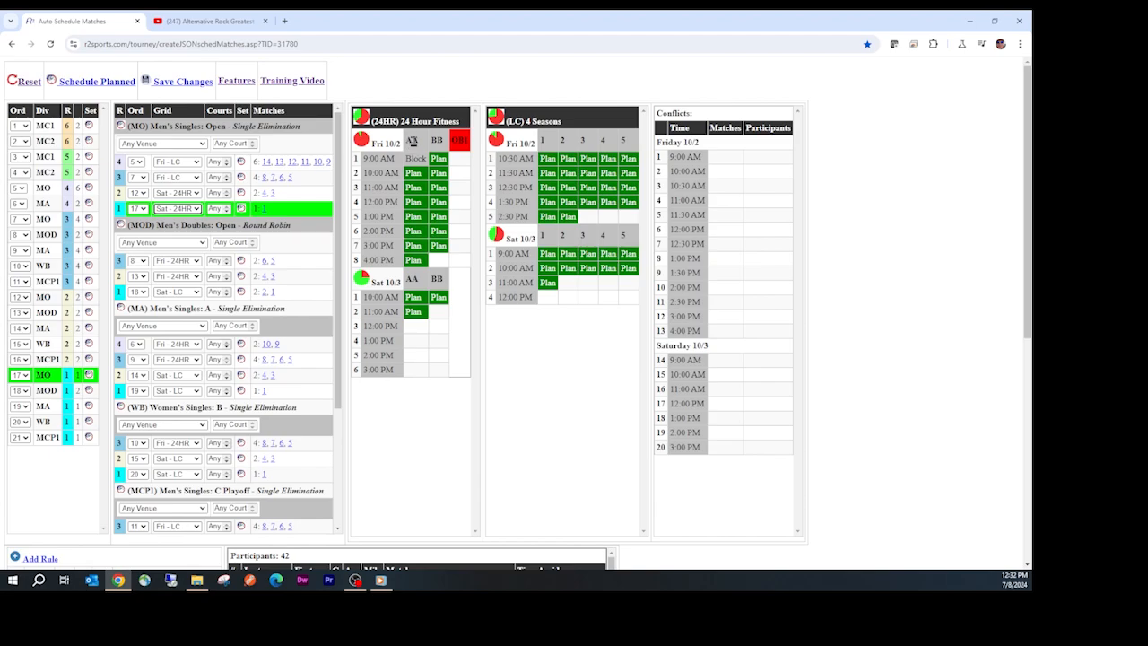
Step: Set the grid of rounds 2 and 1 in Men's Doubles: Open to Sat - 24HR
click(185, 278)
click(179, 303)
click(183, 293)
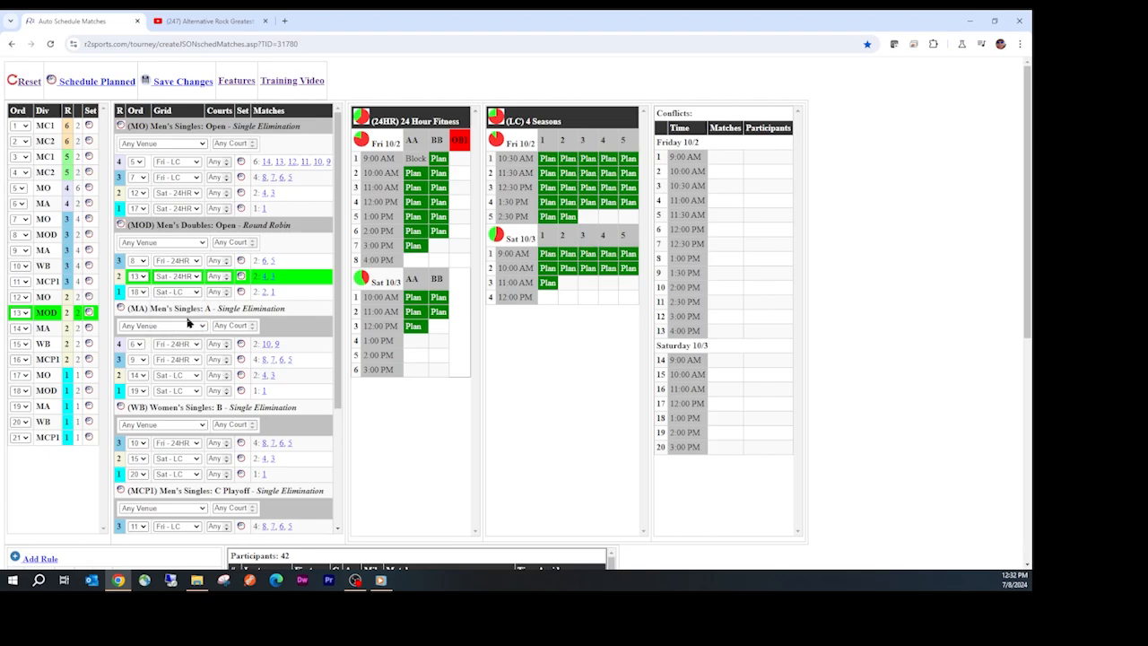
click(188, 319)
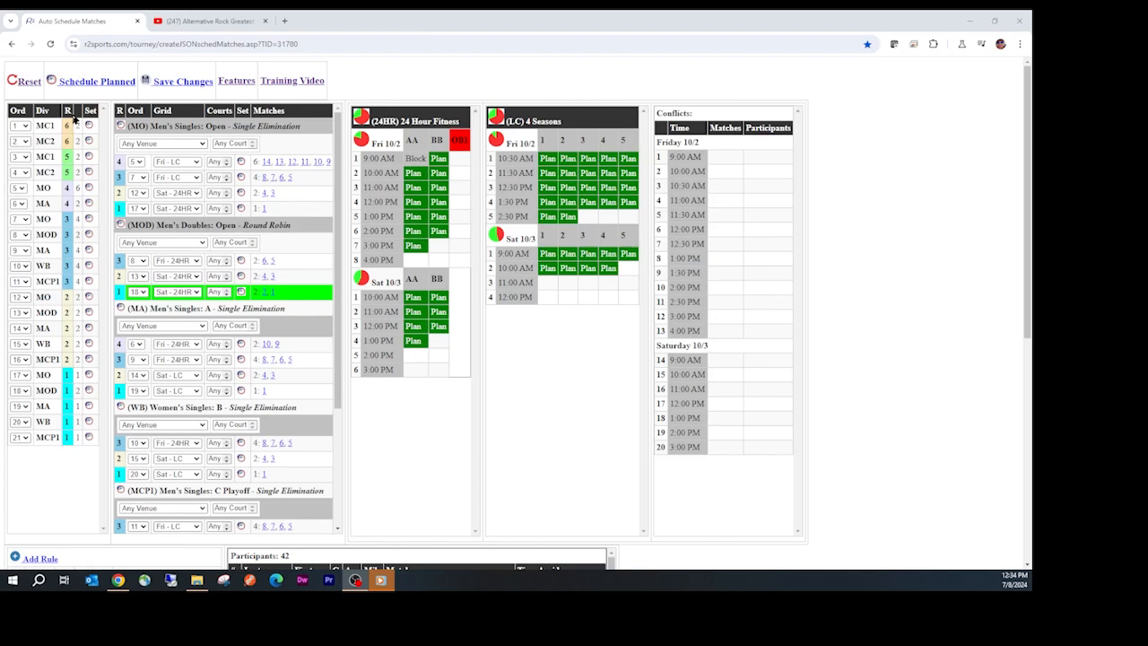
Step: Change the scheduling order of Men's Singles: Open round 3 to 8 so it follows Men's Doubles: Open round 3
click(22, 219)
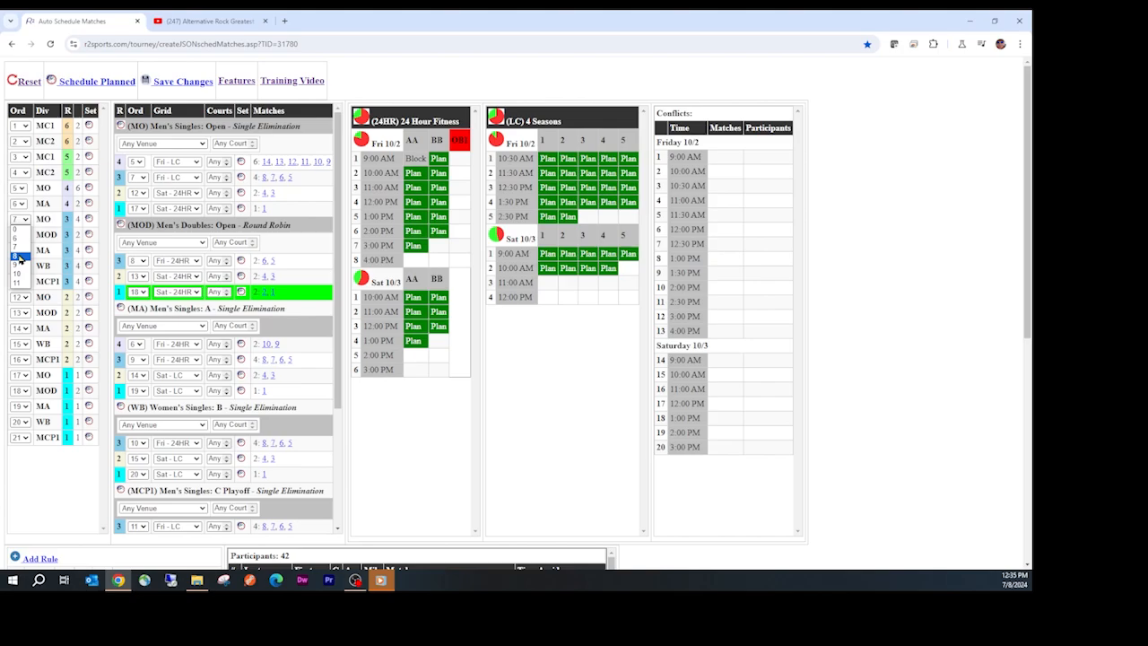
click(18, 257)
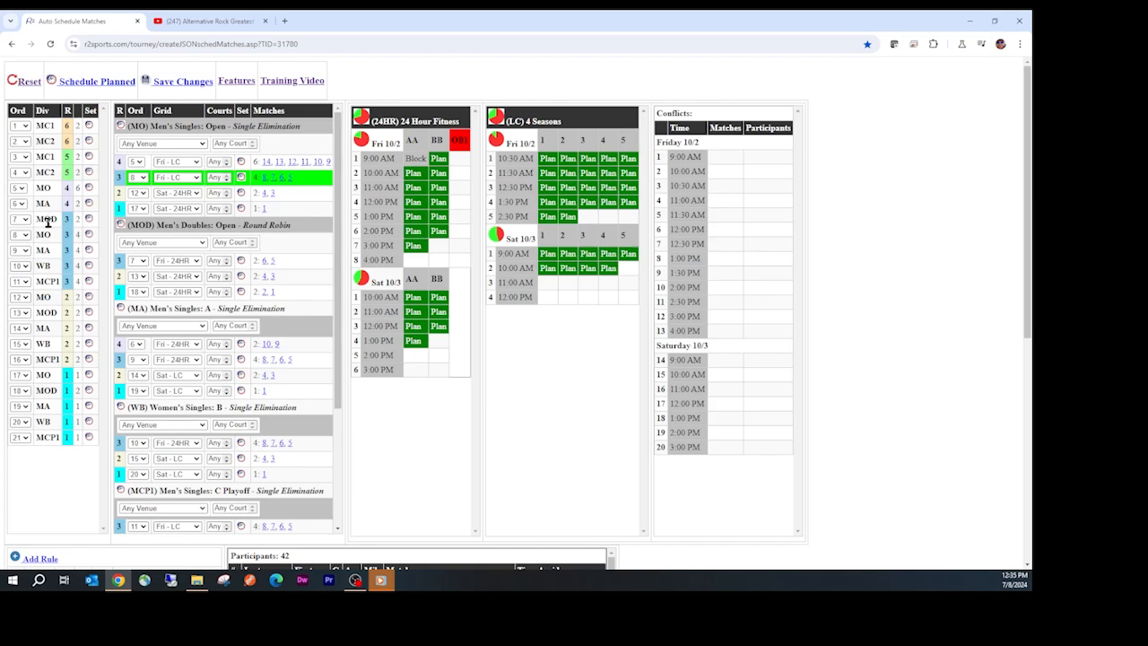
click(22, 236)
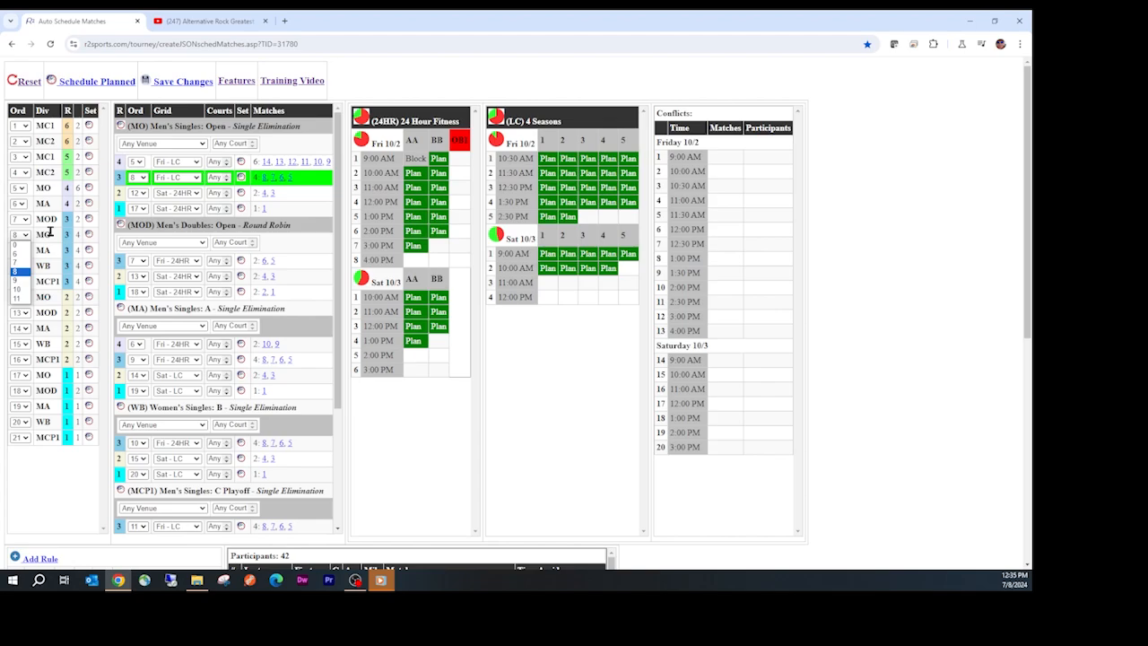
click(51, 233)
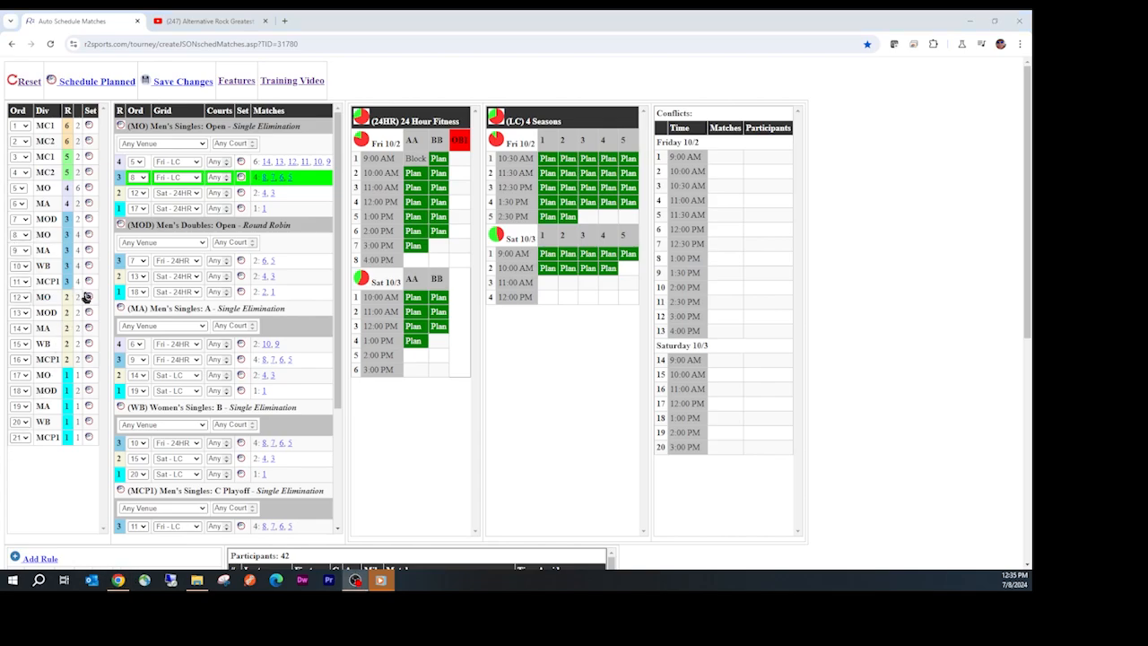
Step: Set the scheduling order of Men's Doubles: Open round 1 to 17, ahead of Men's Singles: Open round 1
click(140, 276)
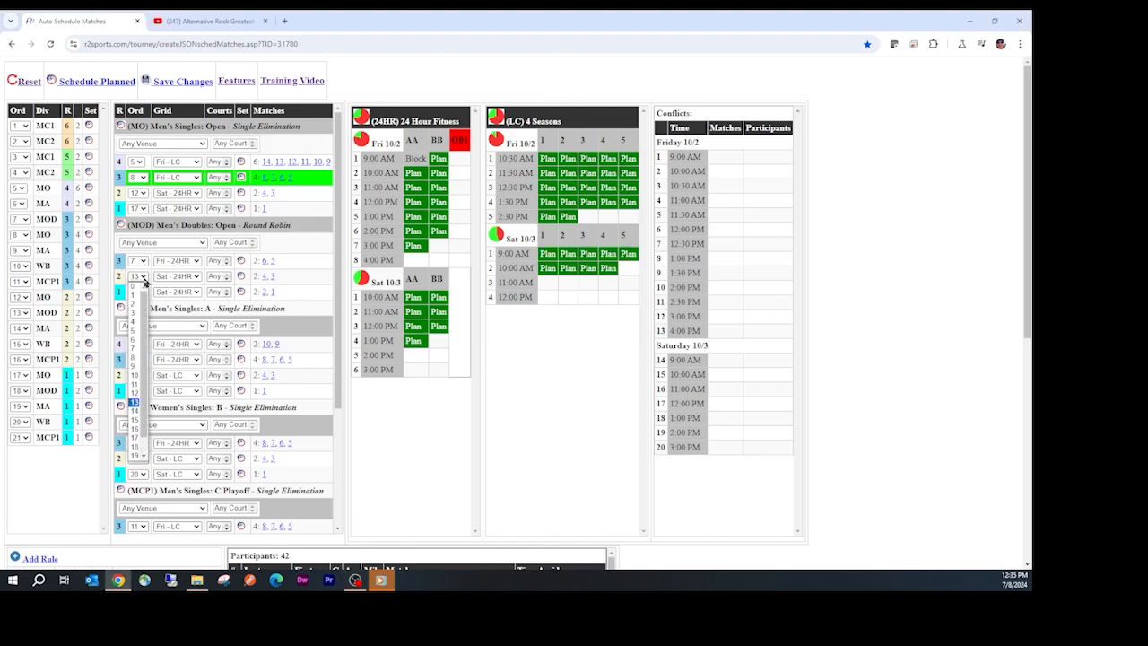
click(142, 278)
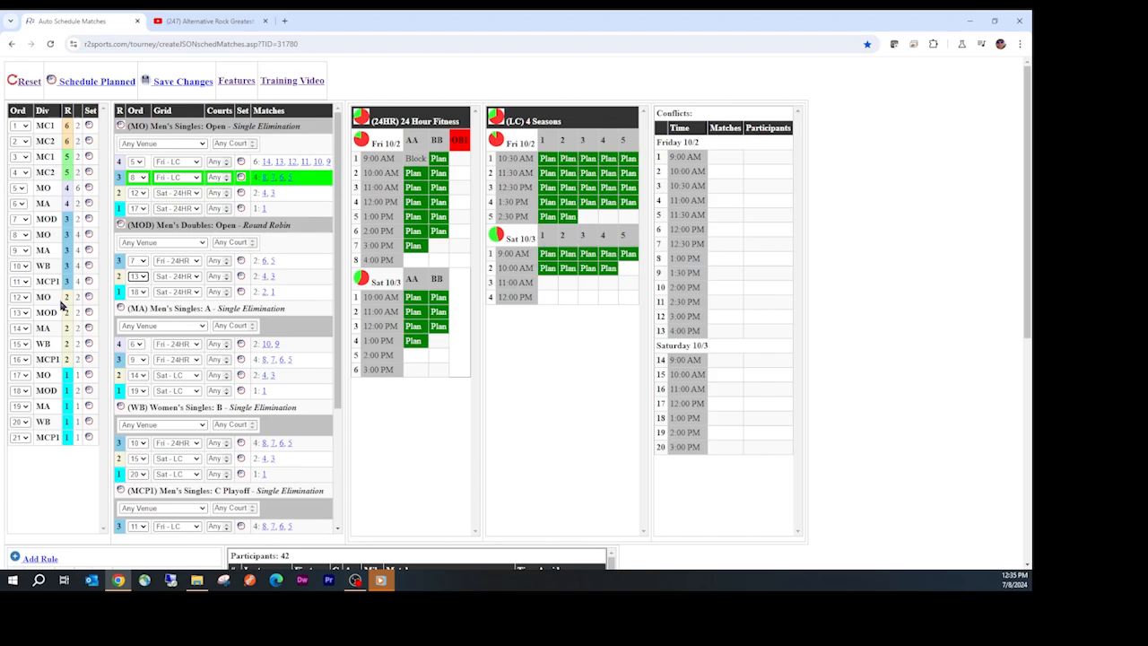
click(139, 293)
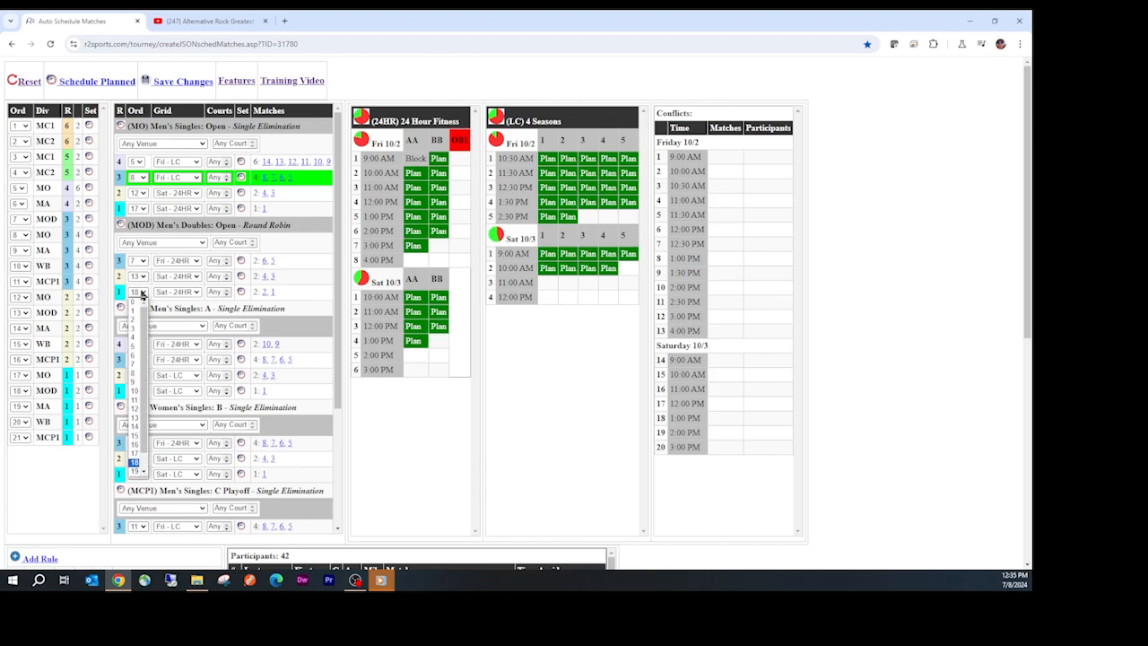
click(134, 454)
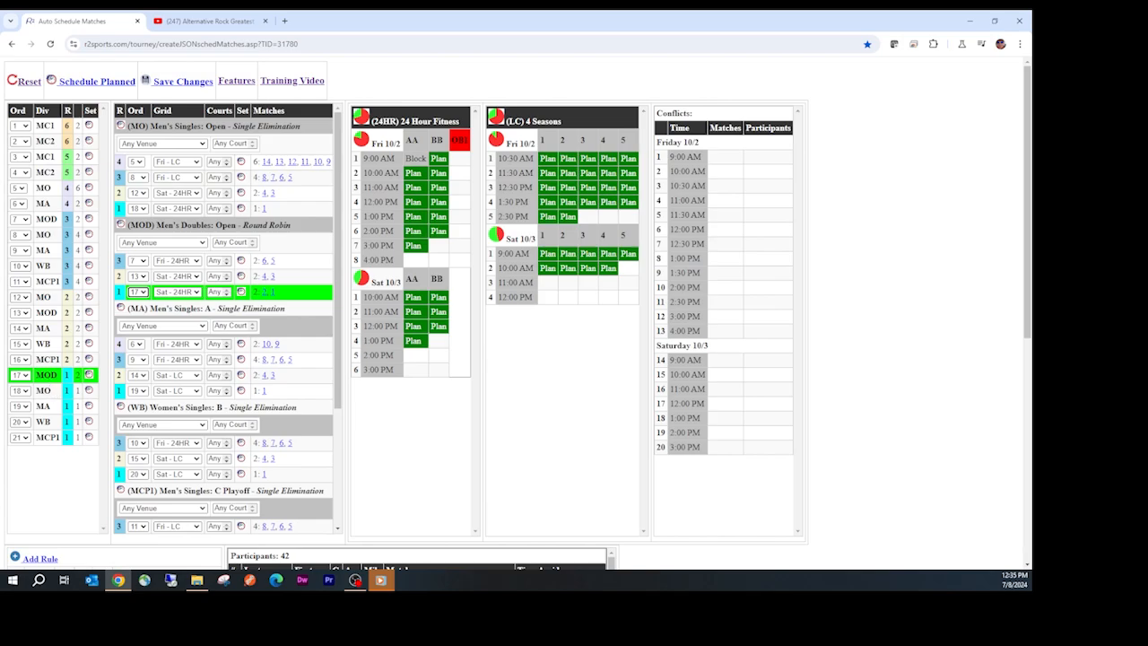
click(355, 580)
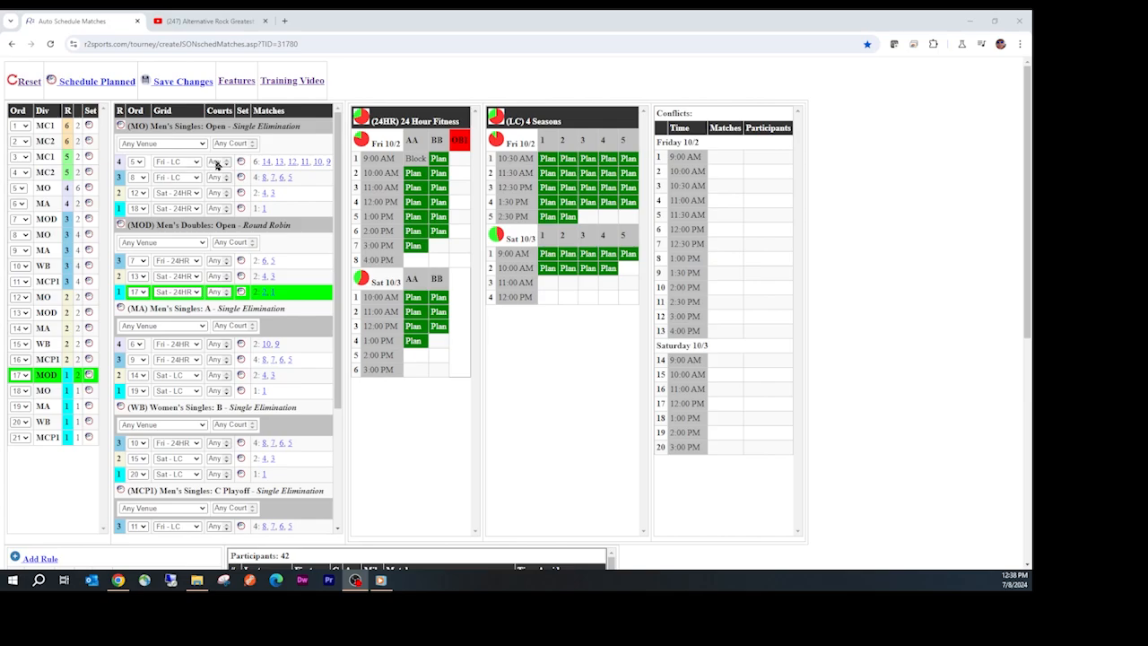
Step: Restrict round 4 of Men's Singles: Open to courts 4 and 5
click(215, 162)
click(214, 197)
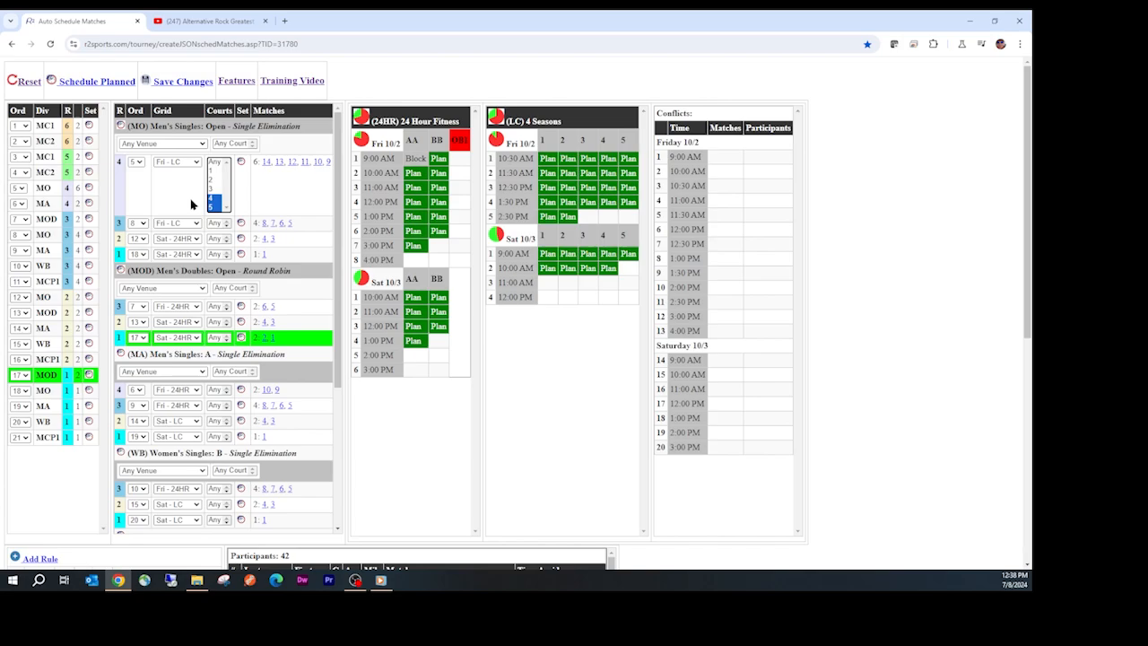
click(191, 204)
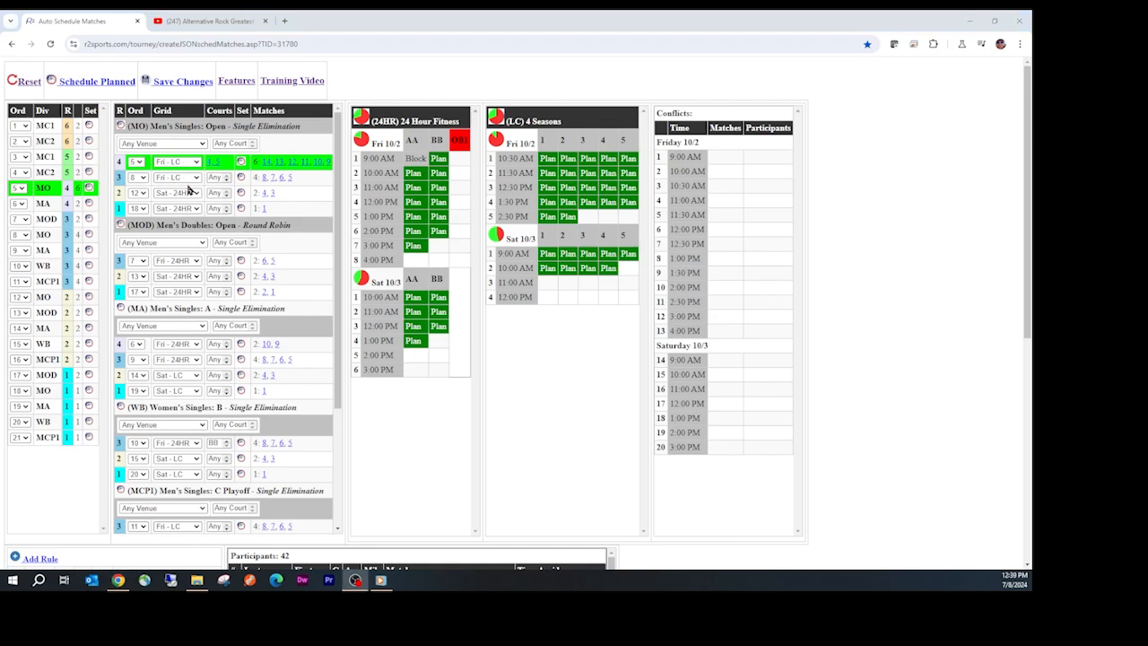
Step: Limit Men's Singles: Open matches at 24 Hour Fitness to court AA, and check the available slots for MO14 and MO4
click(148, 144)
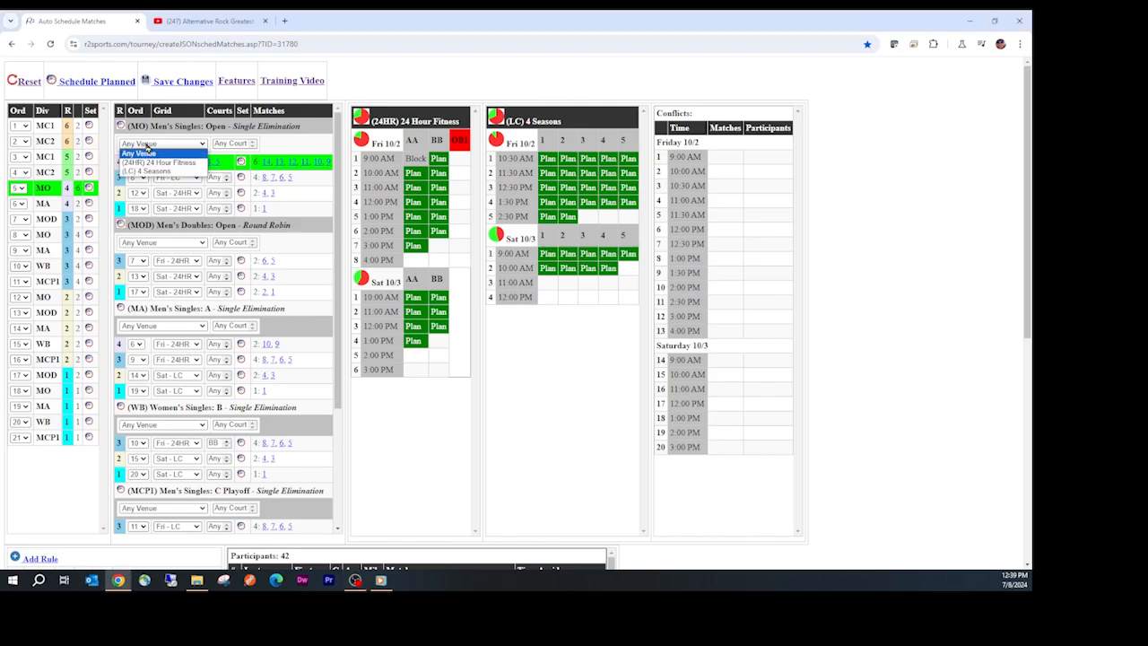
click(154, 164)
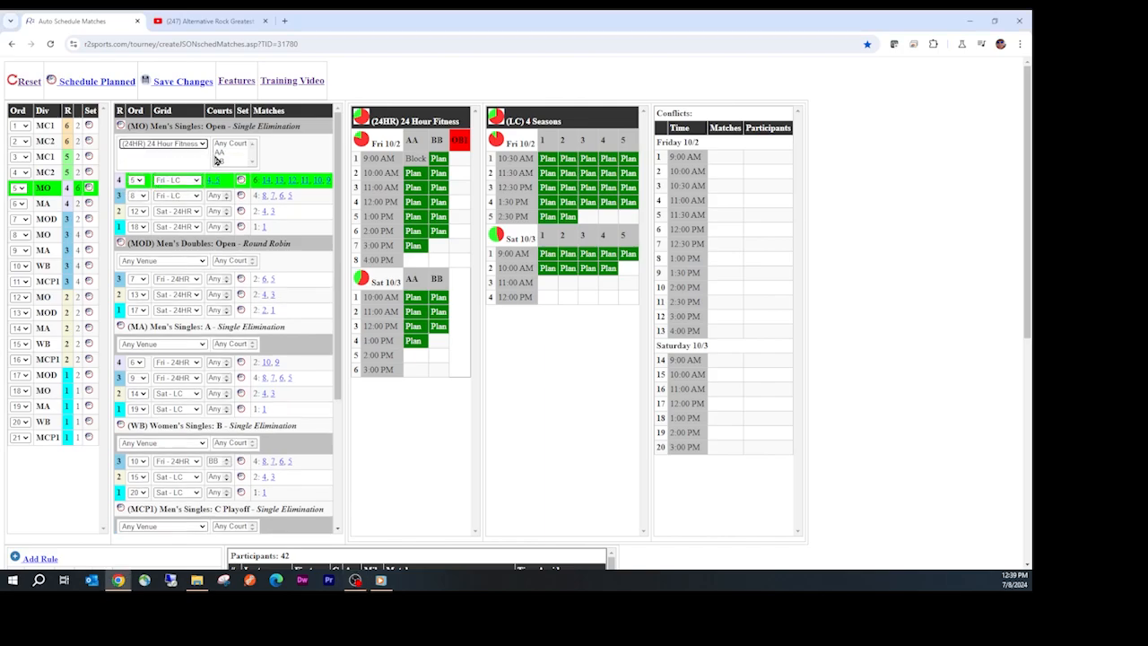
click(218, 154)
click(188, 161)
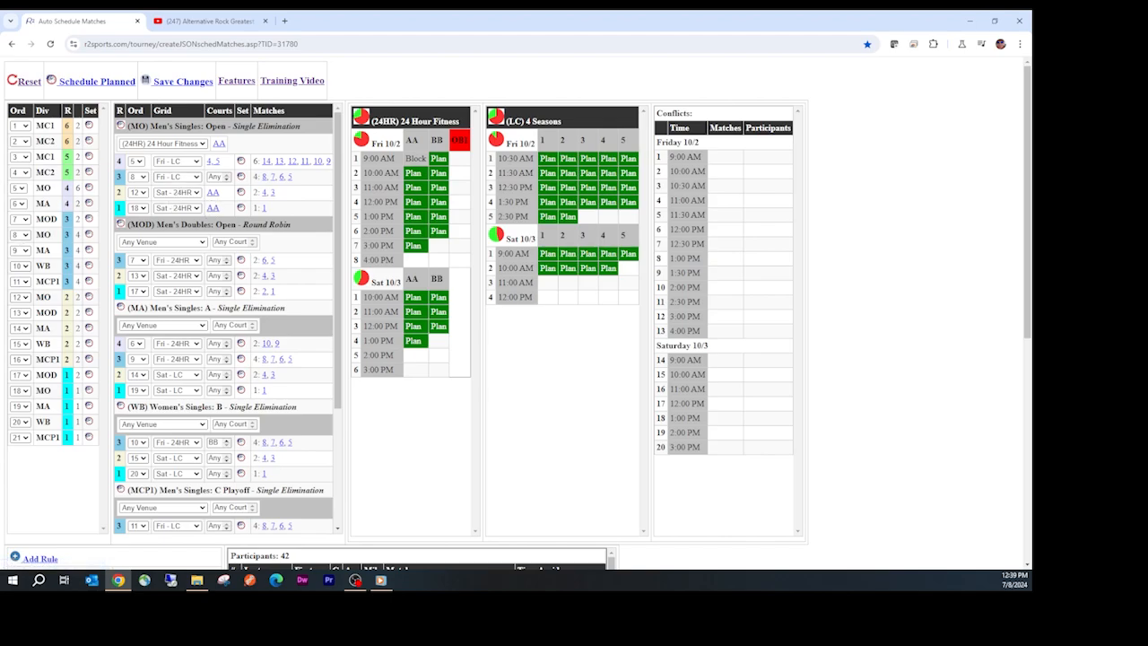
click(266, 163)
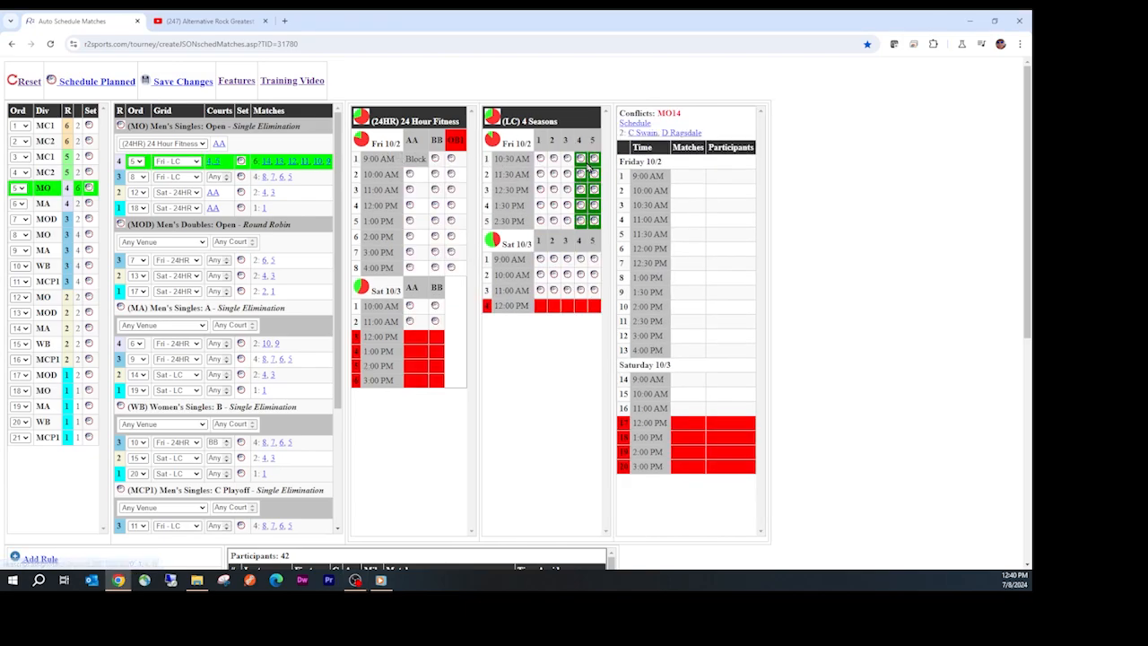
click(266, 192)
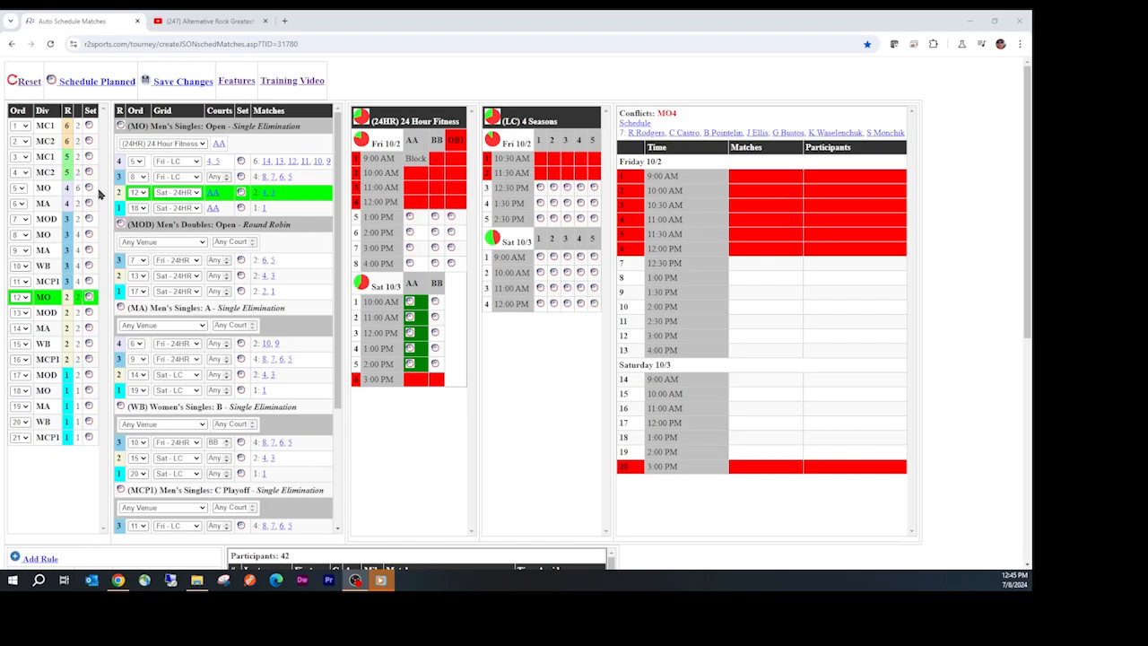
Step: Schedule rounds 4, 3, 2 and 1 of Men's Singles: Open one by one, plus the entire Women's Singles: B division
click(241, 162)
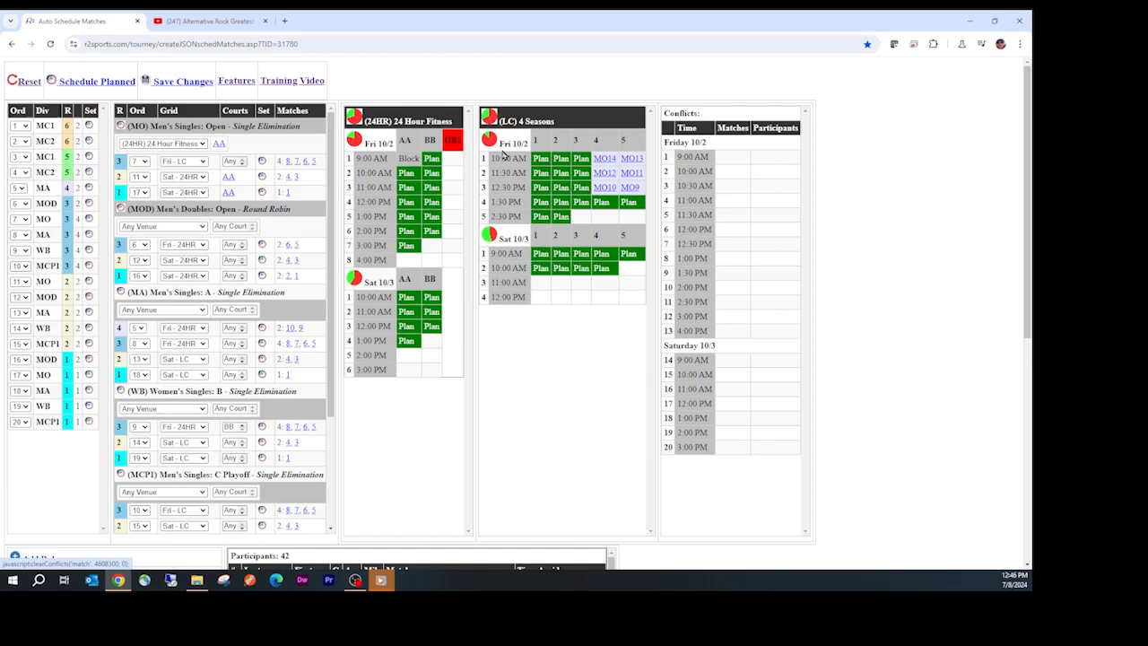
click(262, 162)
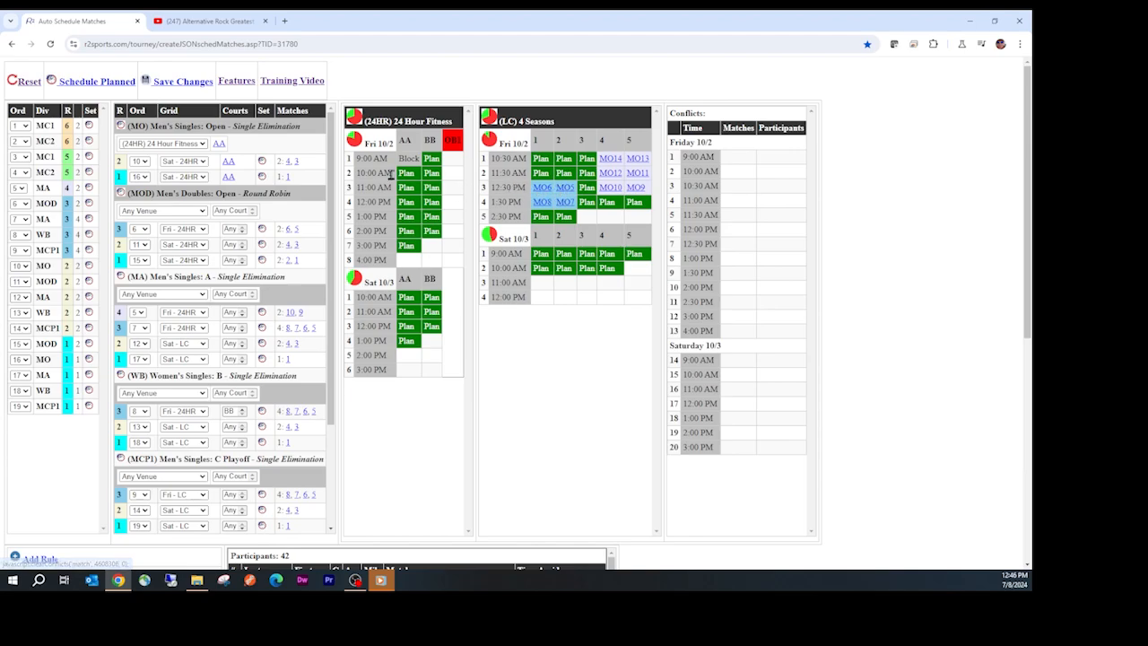
click(261, 166)
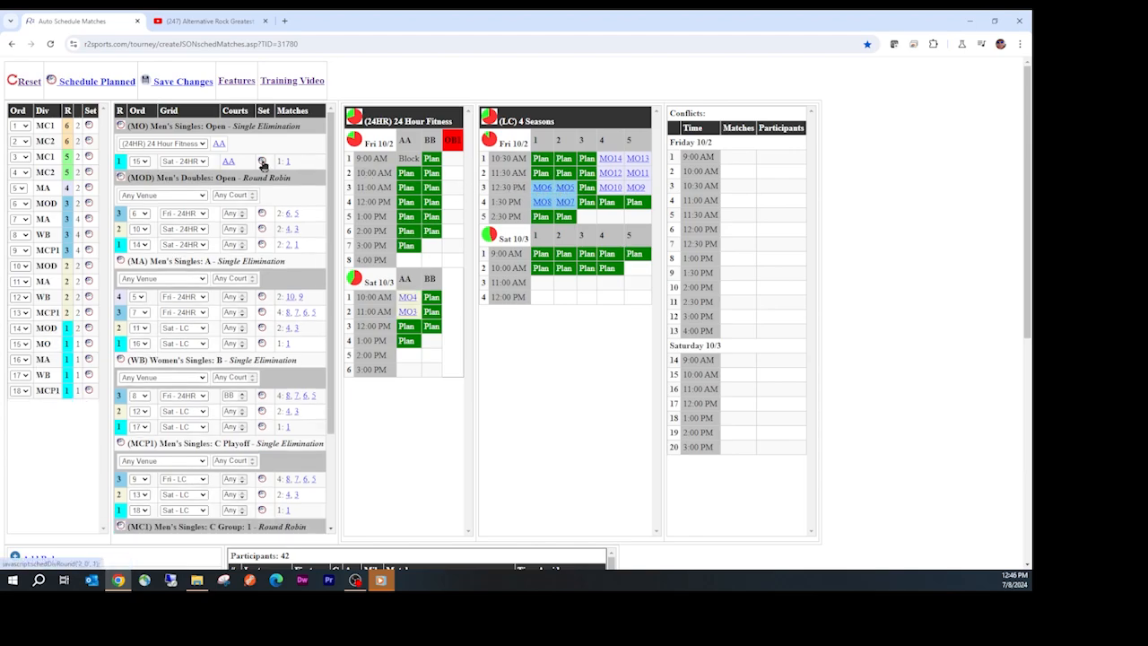
click(260, 161)
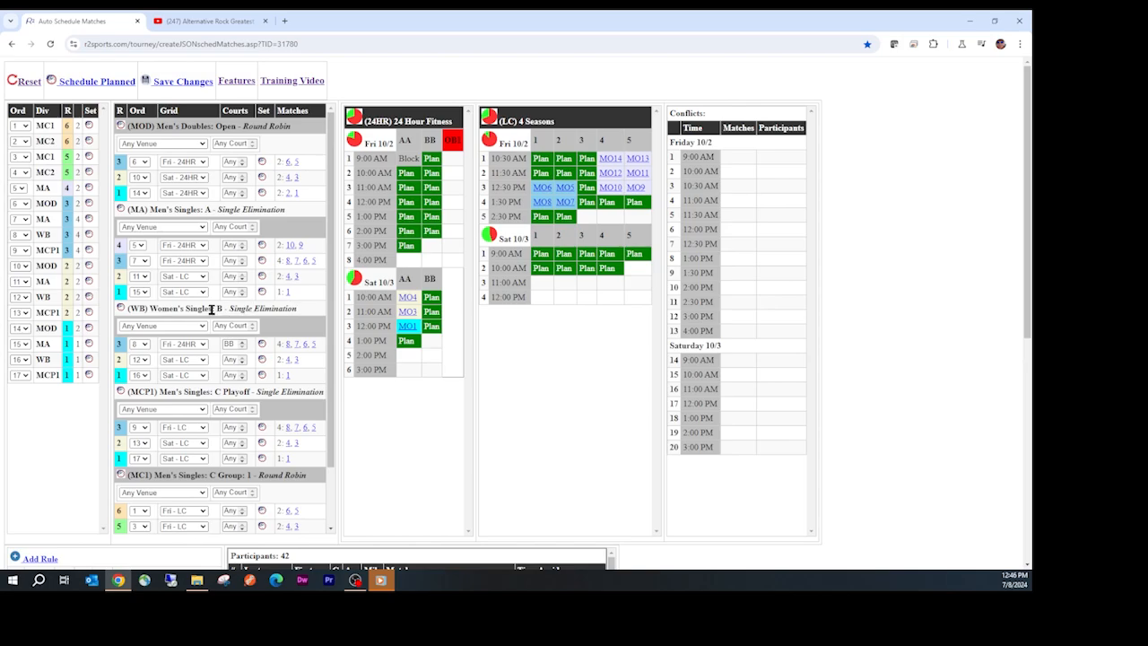
click(122, 309)
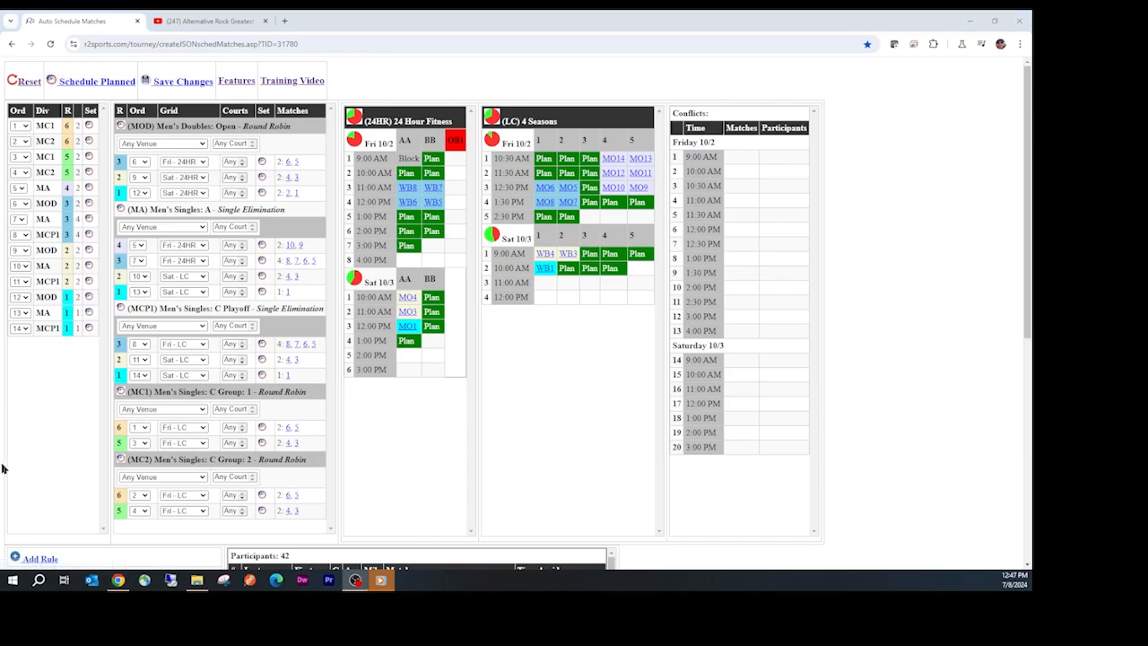
Step: Schedule round 6 of divisions MC1 and MC2, followed by all remaining planned matches
click(90, 128)
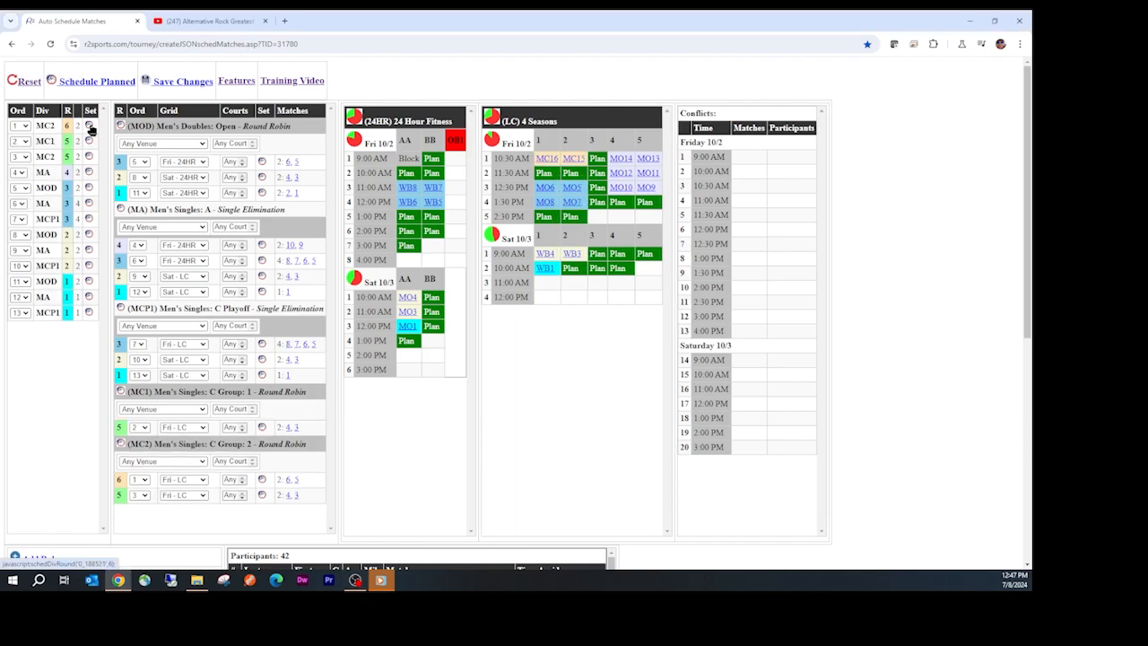
click(89, 129)
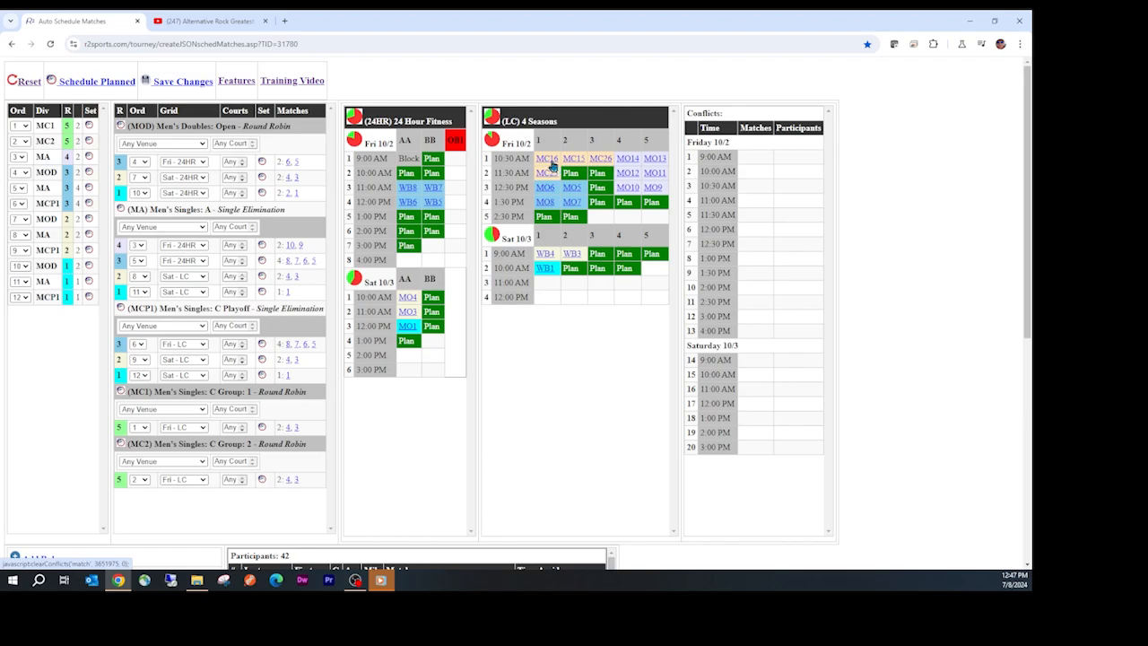
click(81, 89)
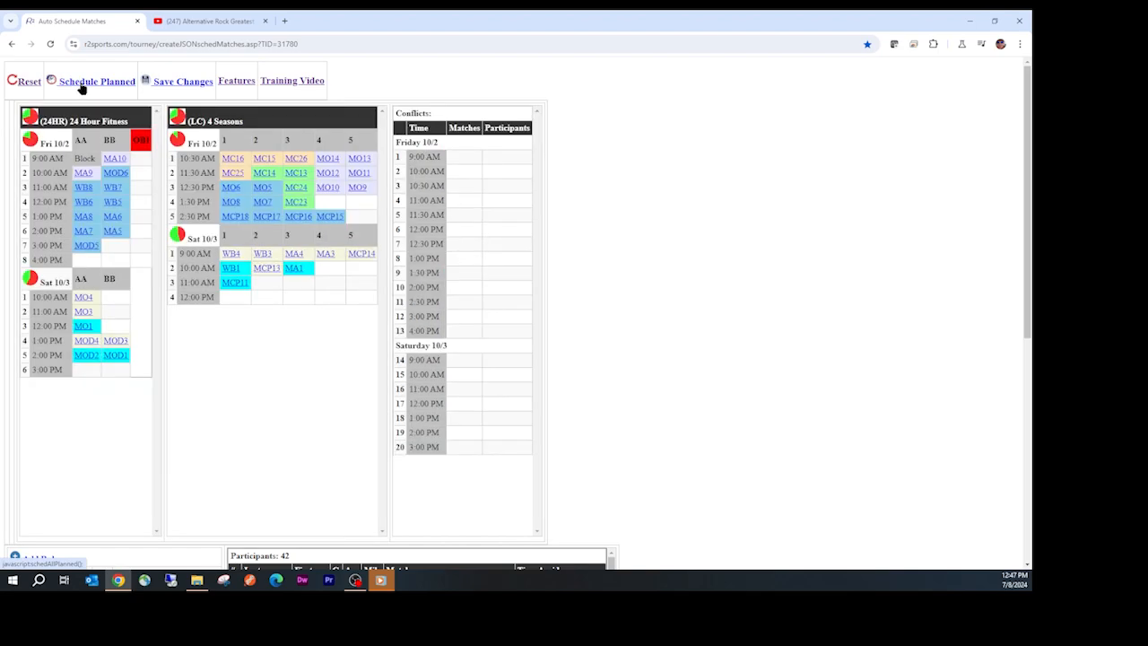